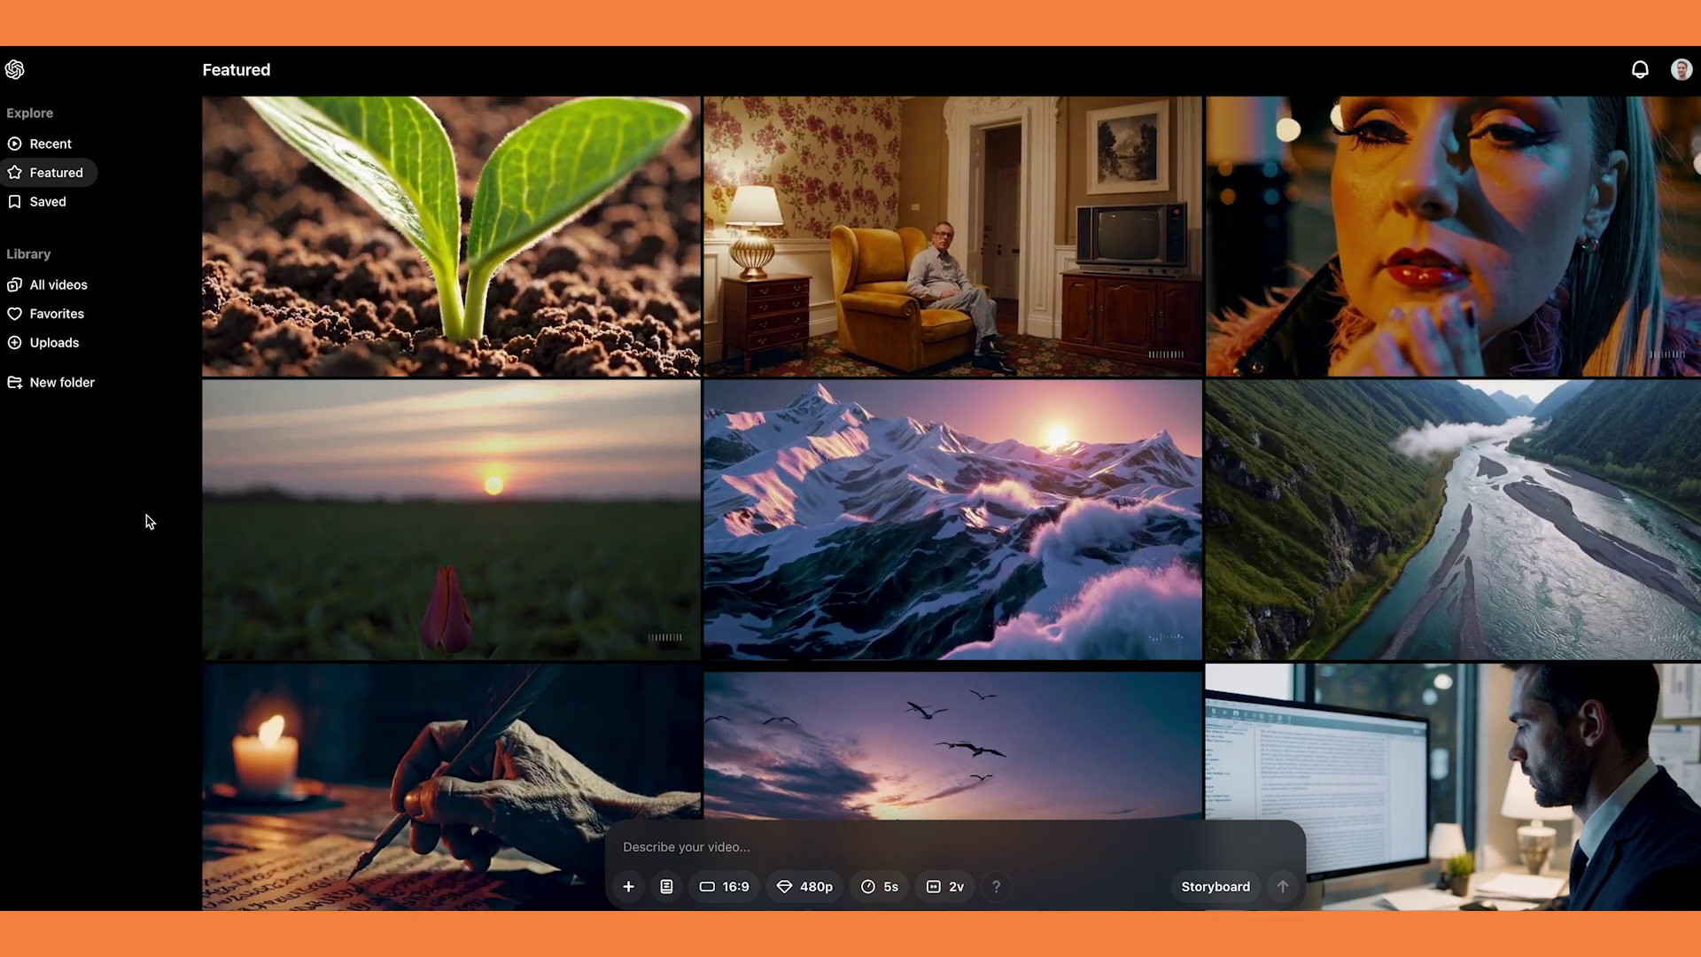
Scroll down through the Featured video grid.
{"action": "mouse_move", "coordinate": [445, 270]}
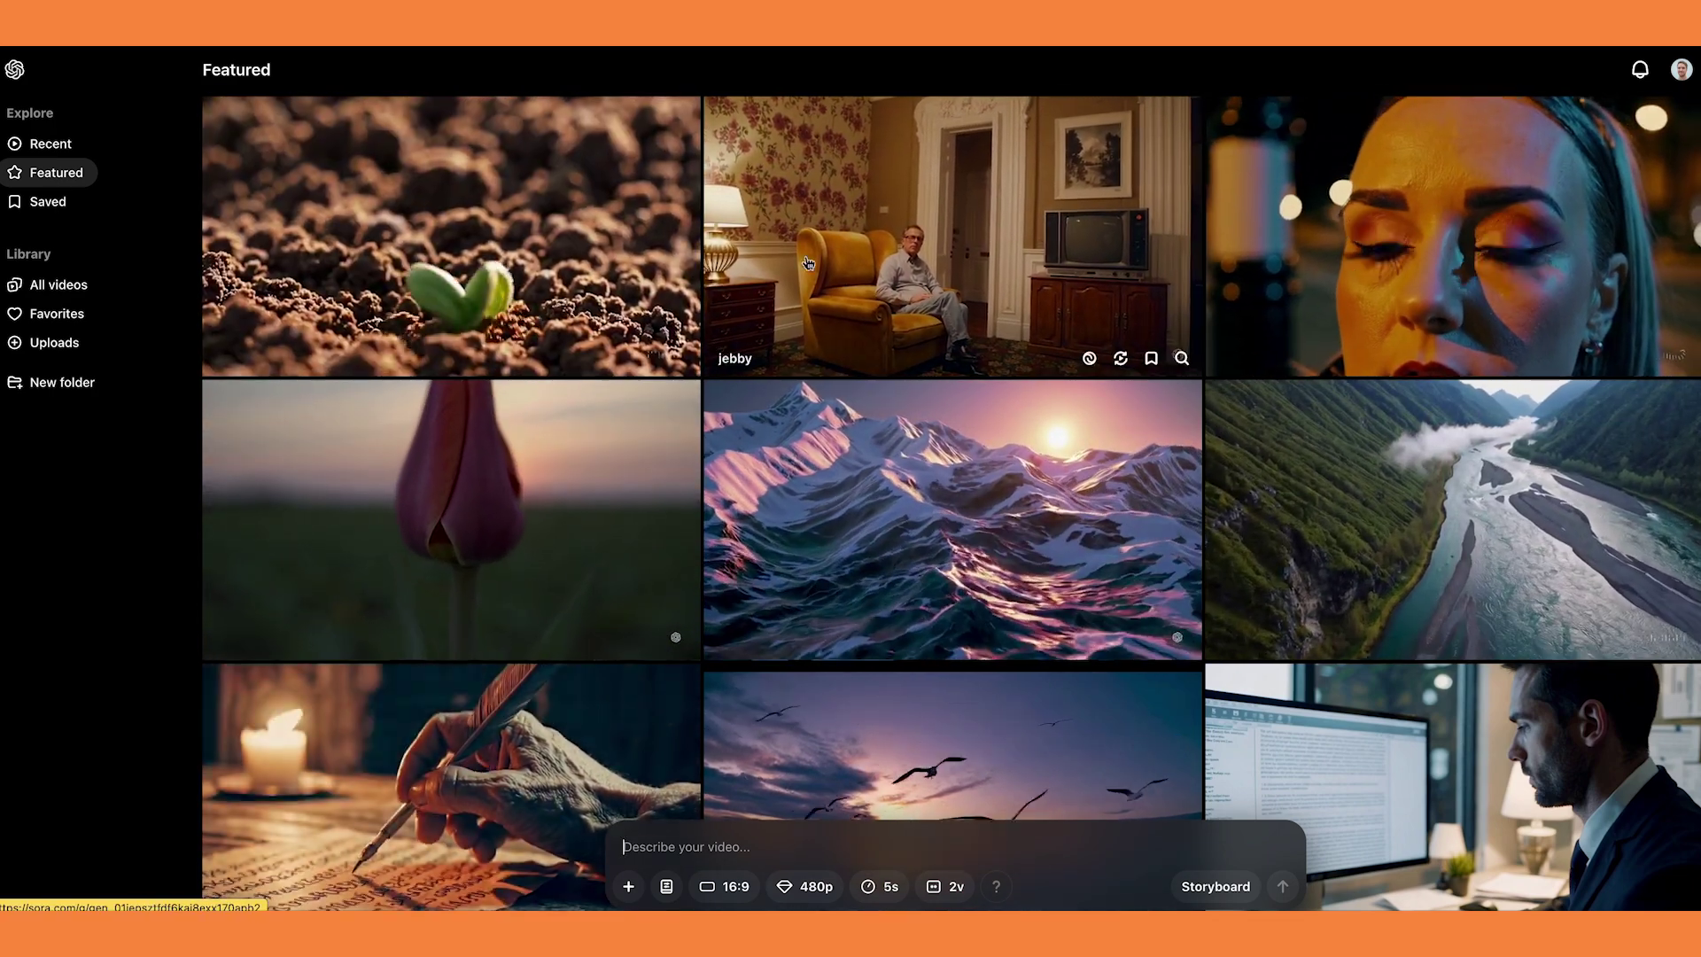
{"action": "scroll", "coordinate": [527, 239], "scroll_direction": "down", "scroll_amount": 10}
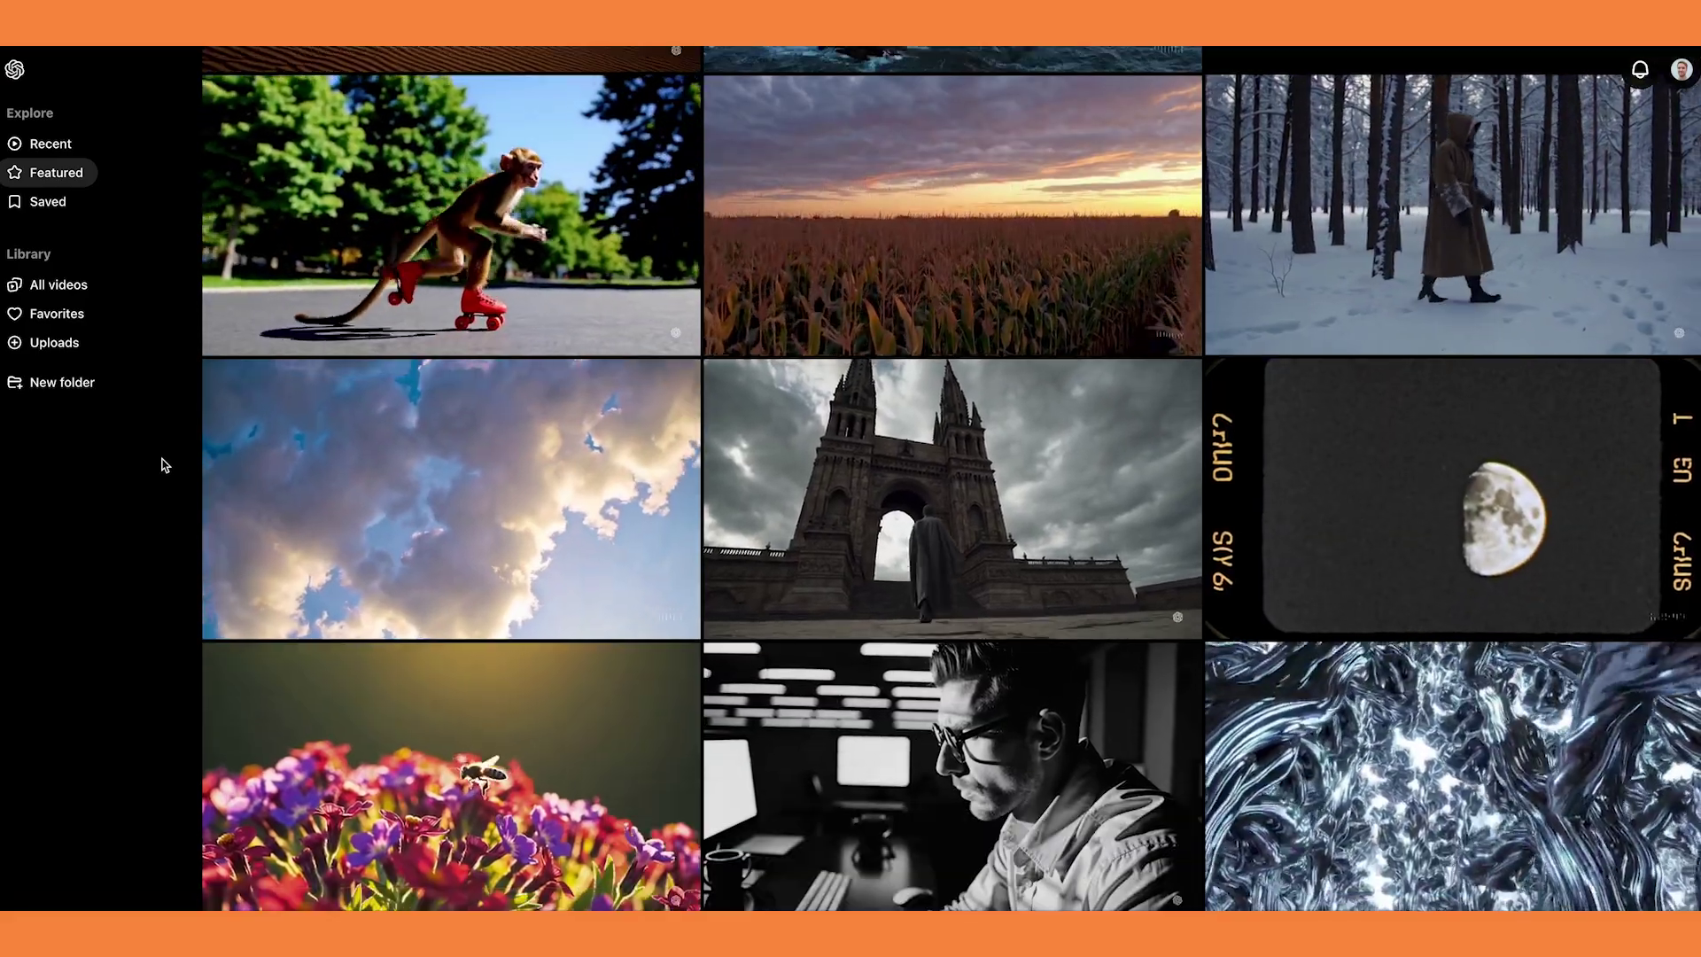
{"action": "scroll", "coordinate": [759, 438], "scroll_direction": "down", "scroll_amount": 4}
{"action": "scroll", "coordinate": [760, 438], "scroll_direction": "down", "scroll_amount": 2}
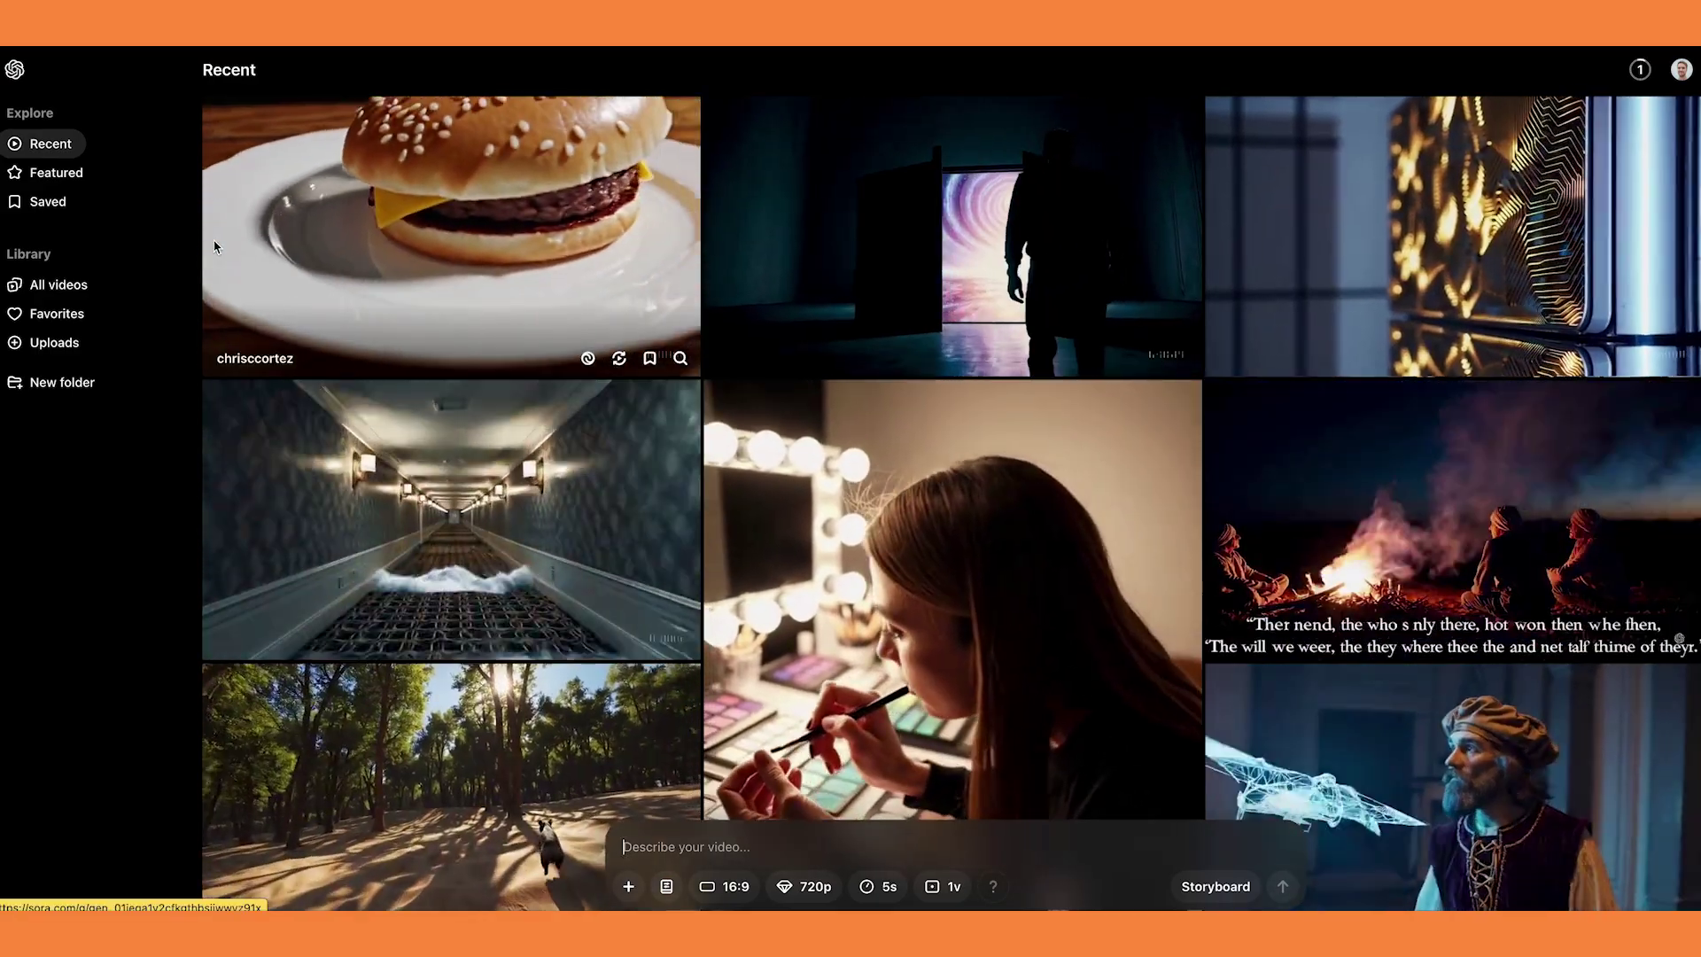
Scroll further down the Recent video feed.
{"action": "scroll", "coordinate": [214, 246], "scroll_direction": "down", "scroll_amount": 9}
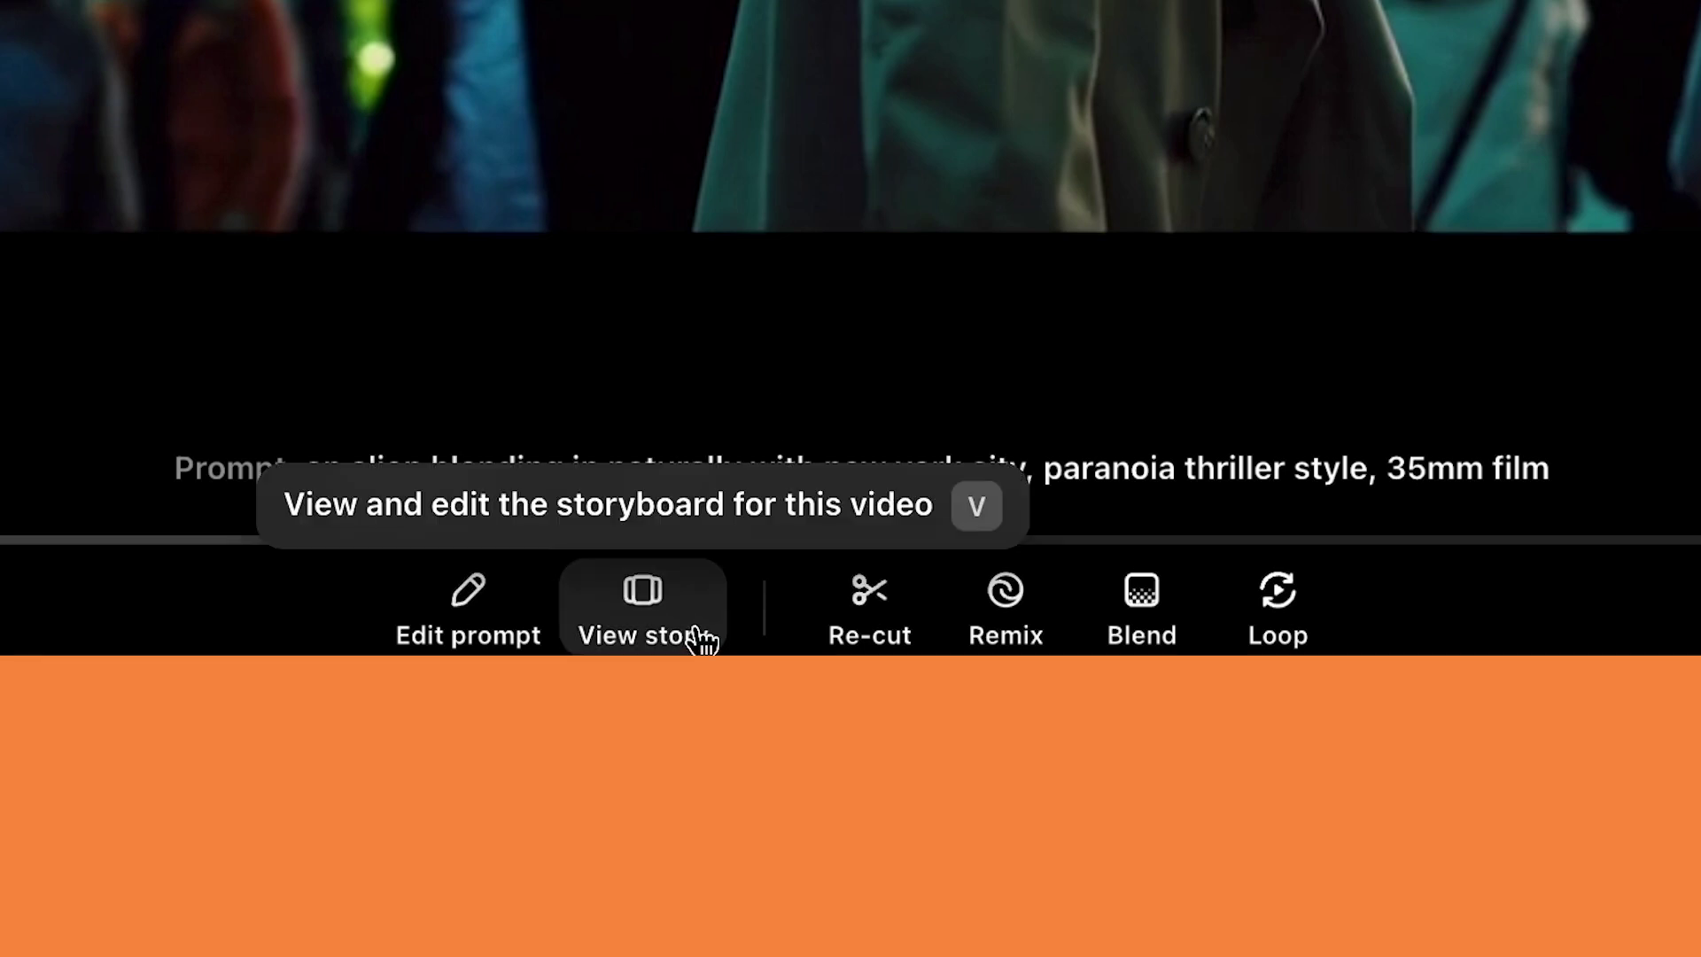
Open the storyboard behind the 'Alien Amongst Us' video.
{"action": "left_click", "coordinate": [700, 638]}
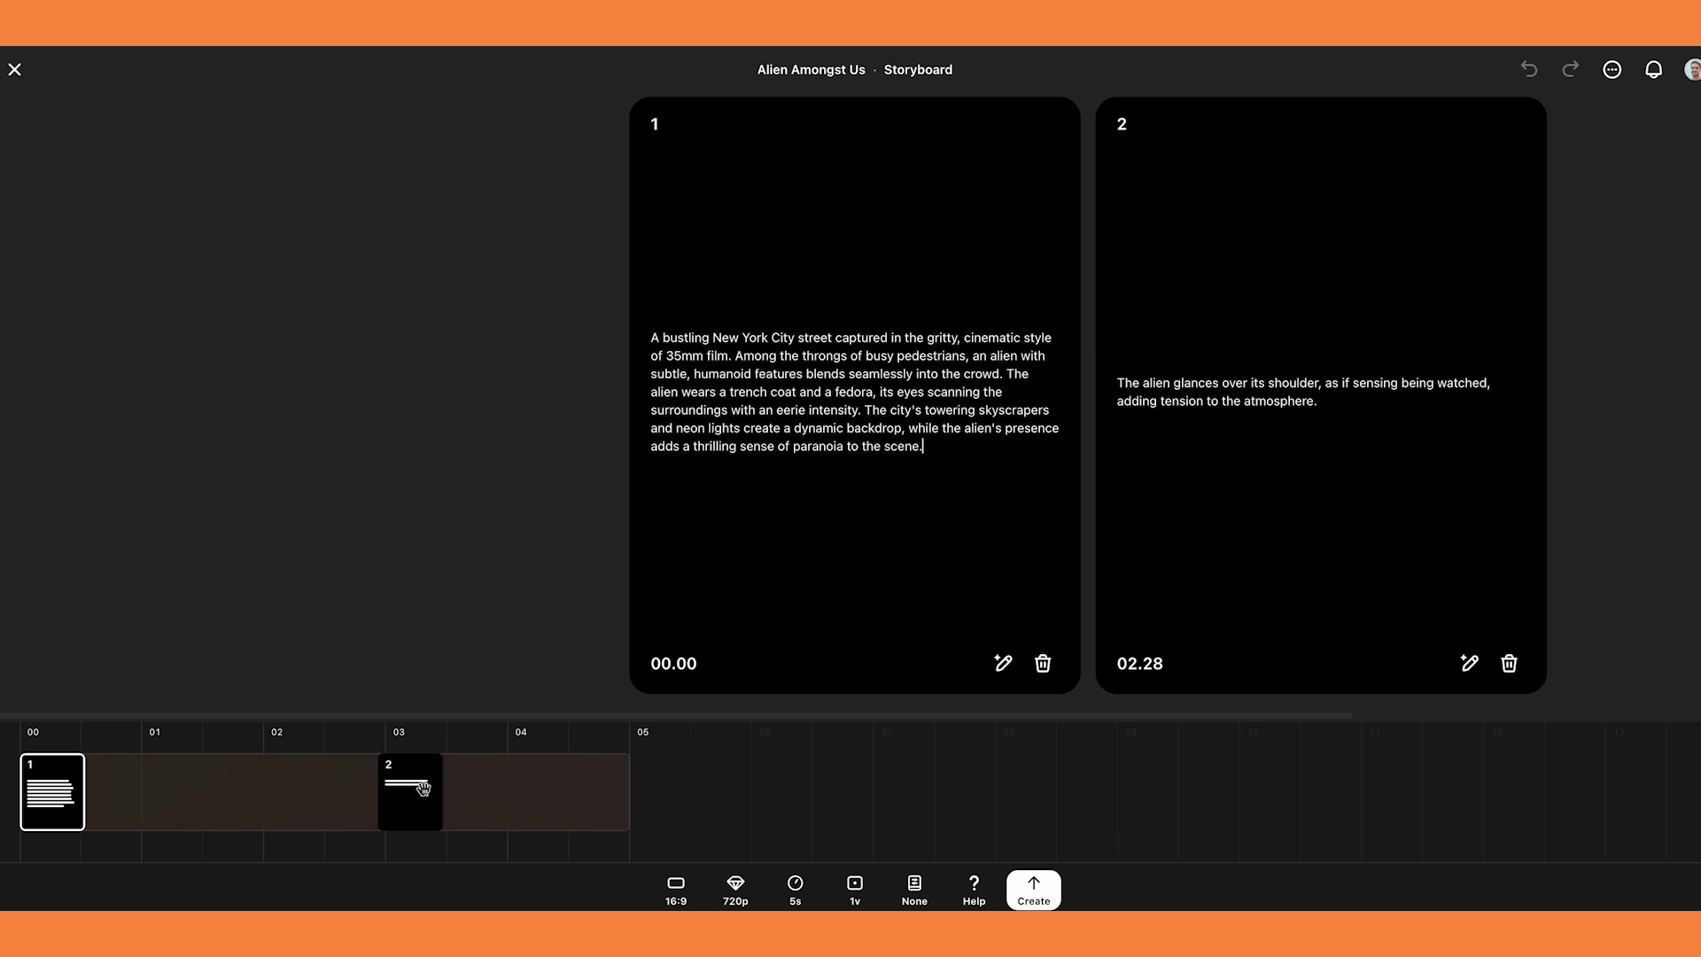
Move scene 2 to 02.00 and add a third scene, 'The alien runs away', at 03.18.
{"action": "left_click_drag", "start_coordinate": [416, 796], "coordinate": [297, 790]}
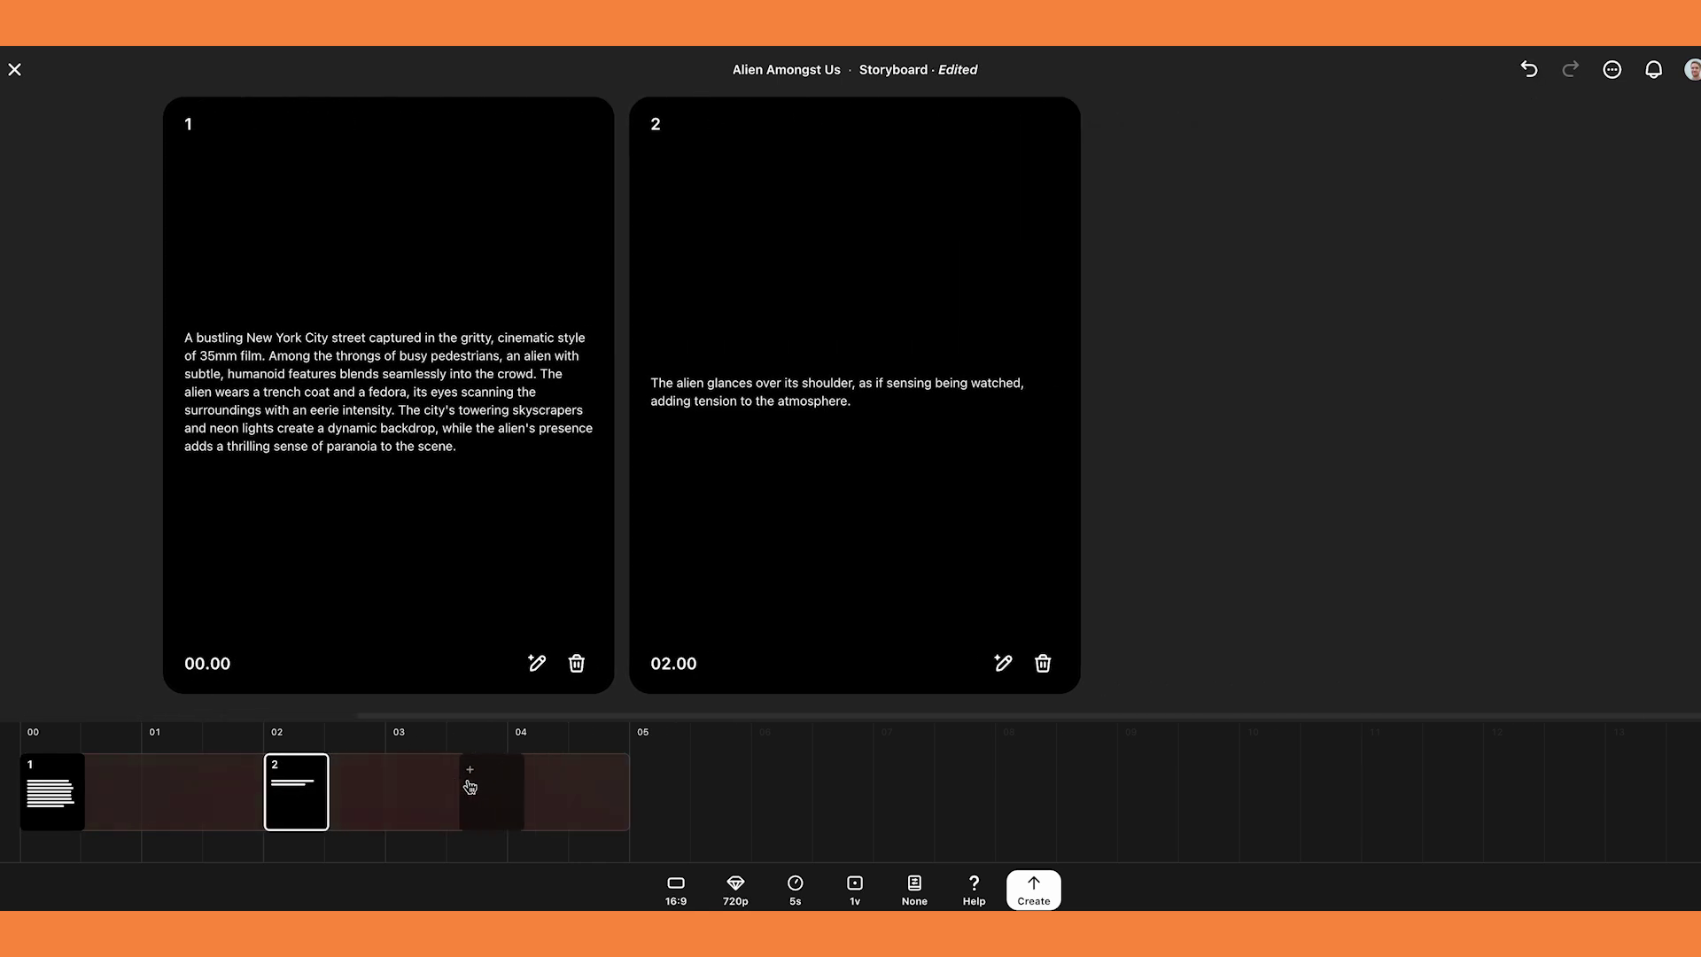
{"action": "left_click", "coordinate": [467, 790]}
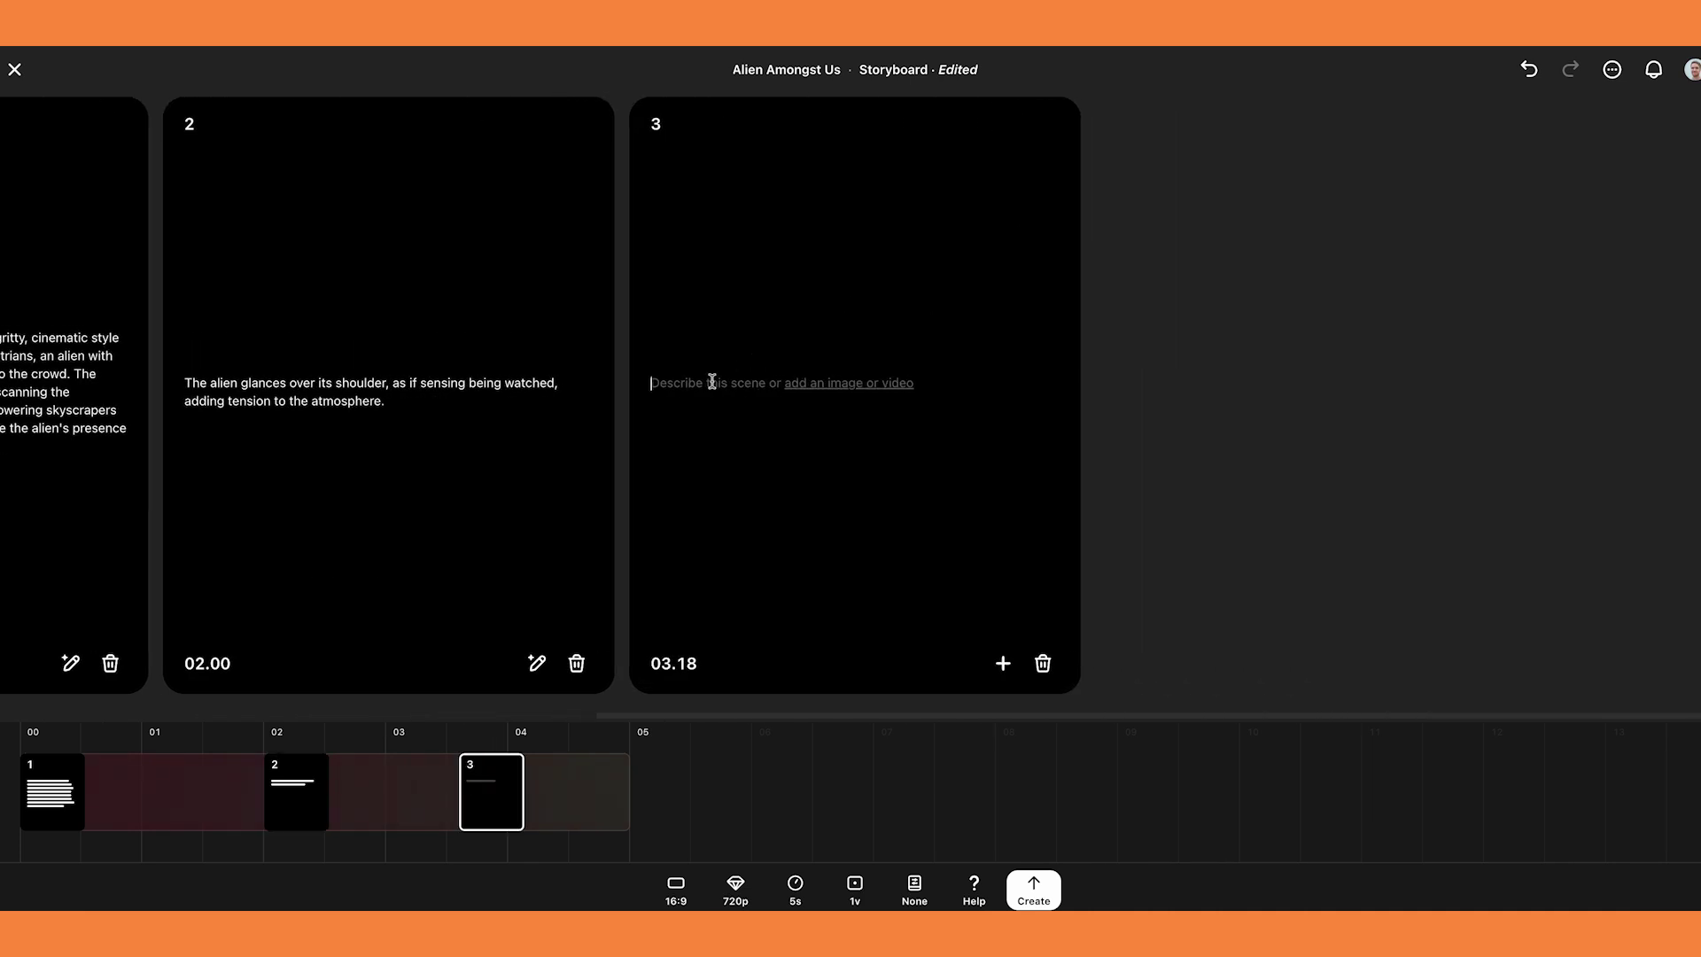
{"action": "type", "text": "The alien runs away"}
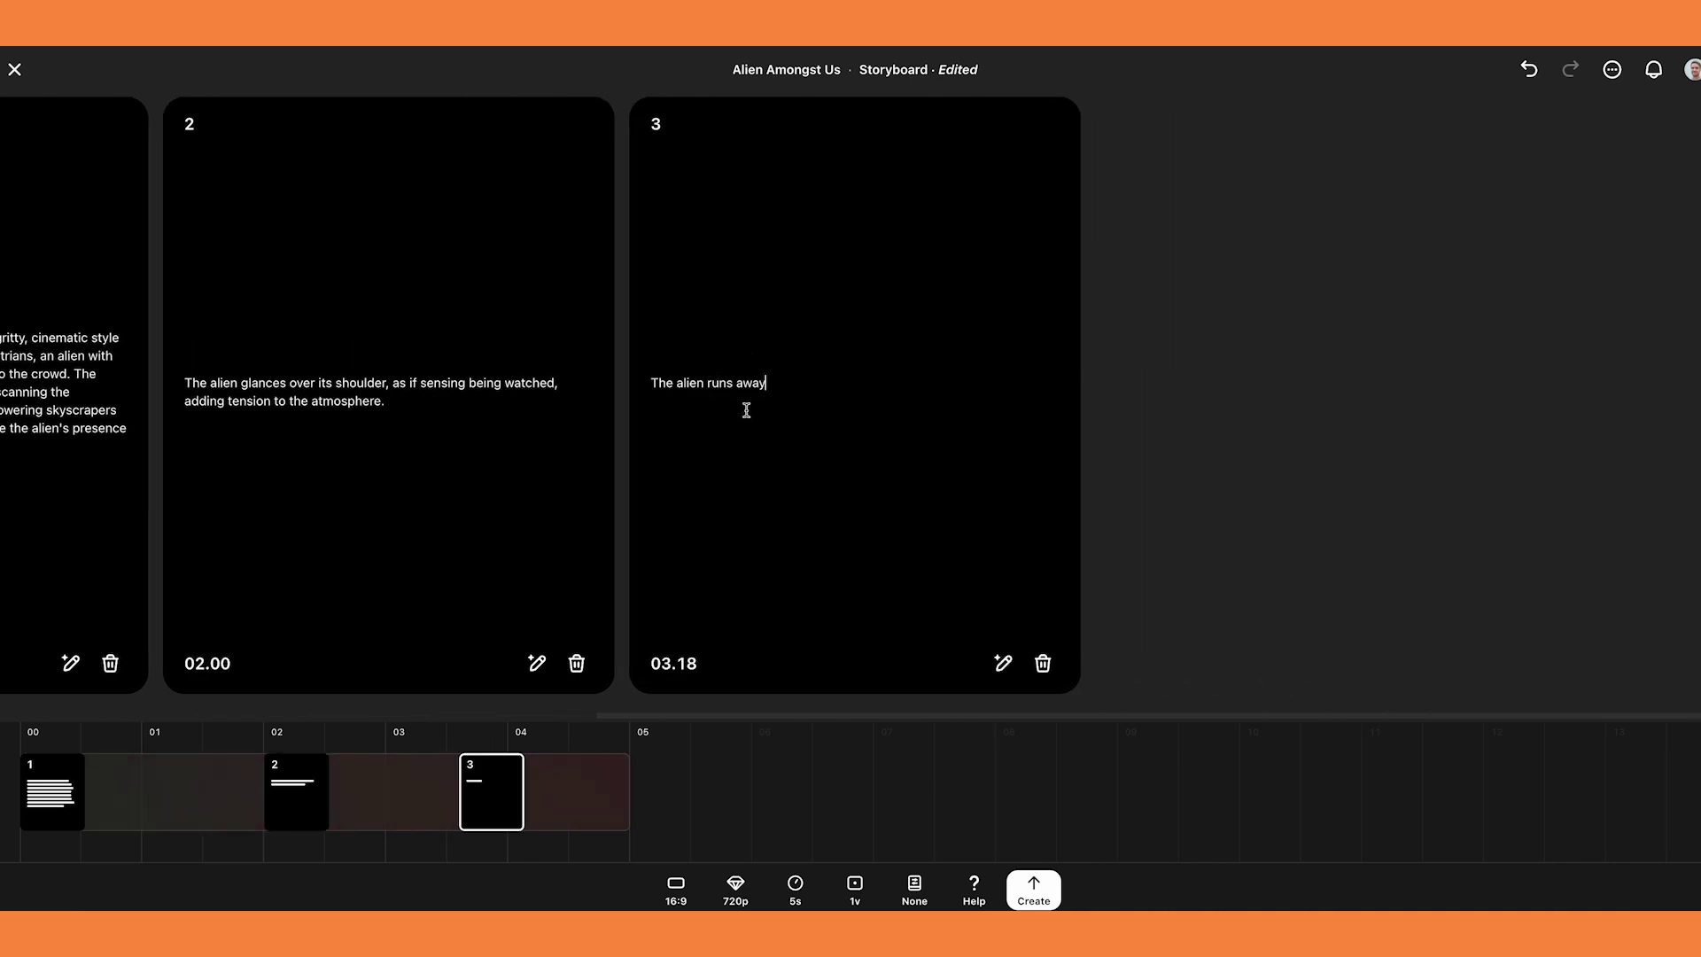
{"action": "left_click", "coordinate": [540, 687]}
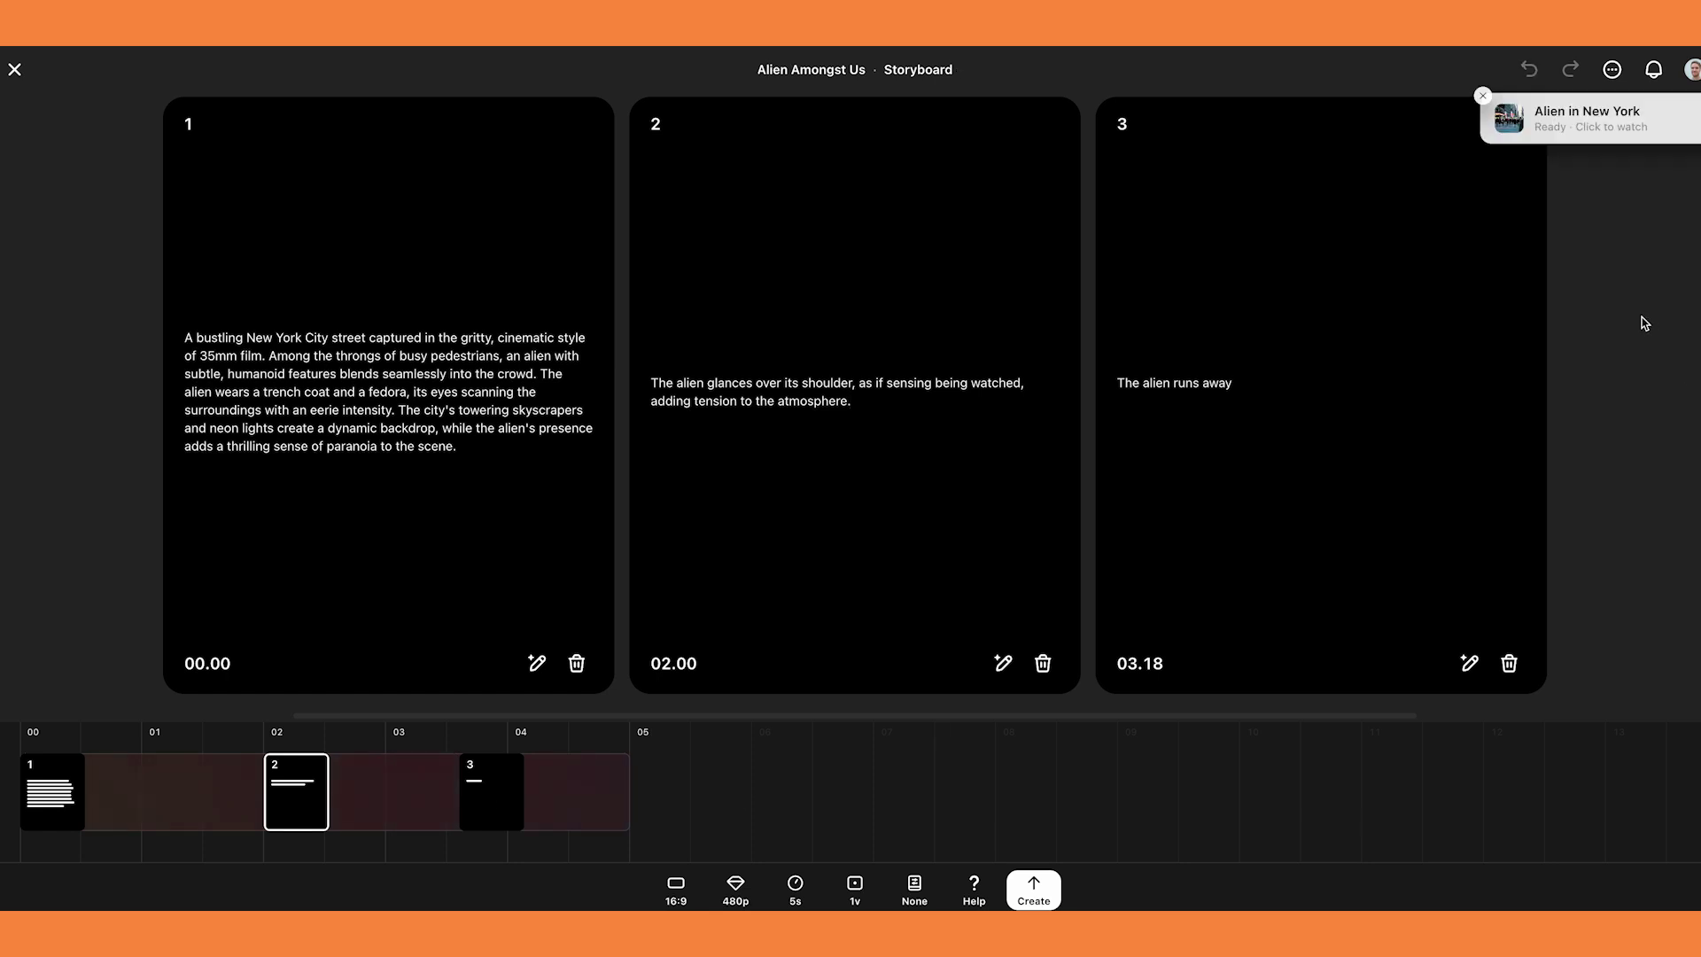
Open the finished 'Alien in New York' video from its Ready notification.
{"action": "left_click", "coordinate": [1609, 129]}
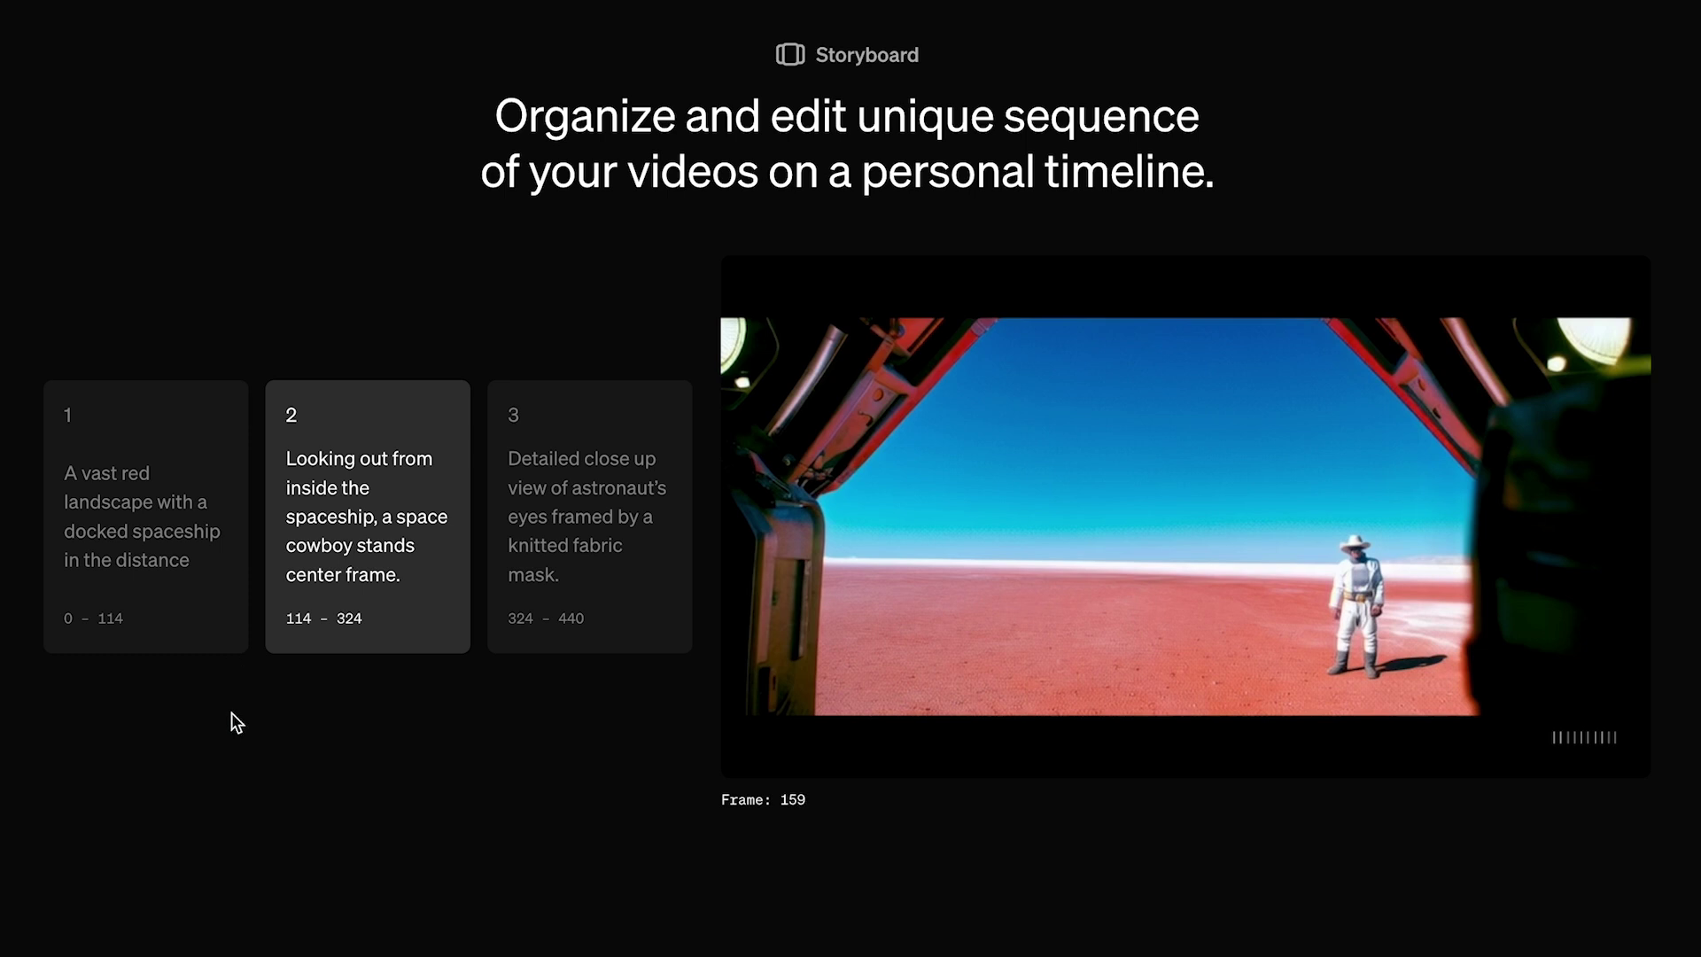
{"action": "left_click", "coordinate": [195, 540]}
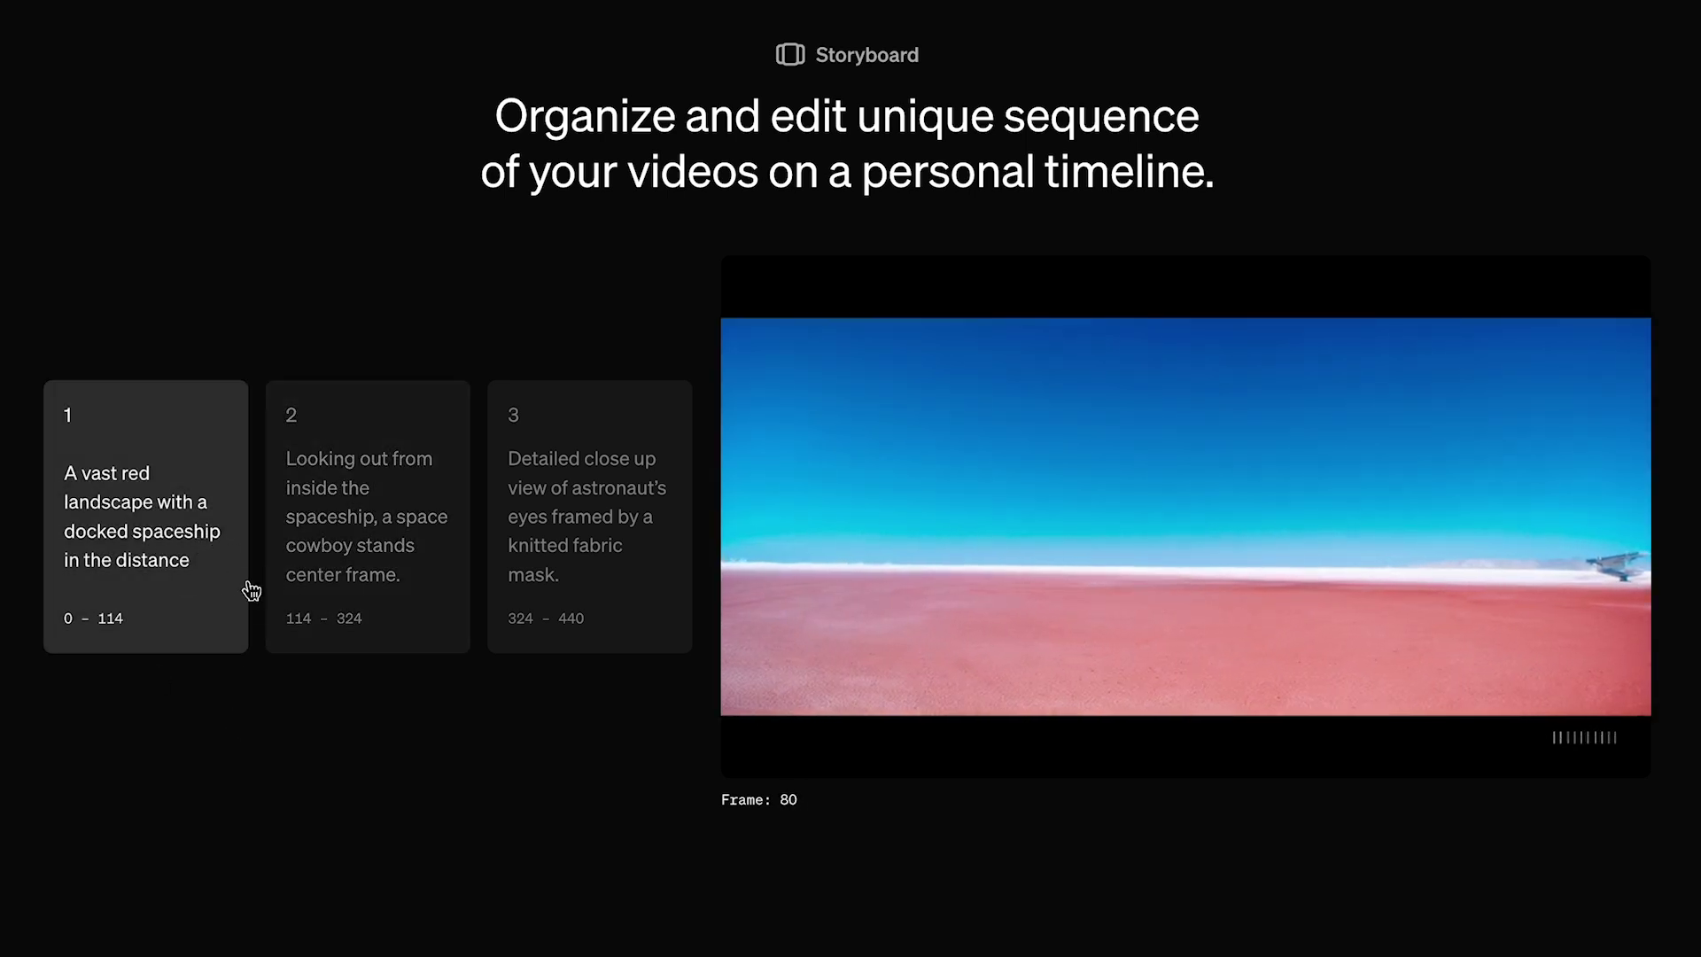
{"action": "left_click", "coordinate": [177, 583]}
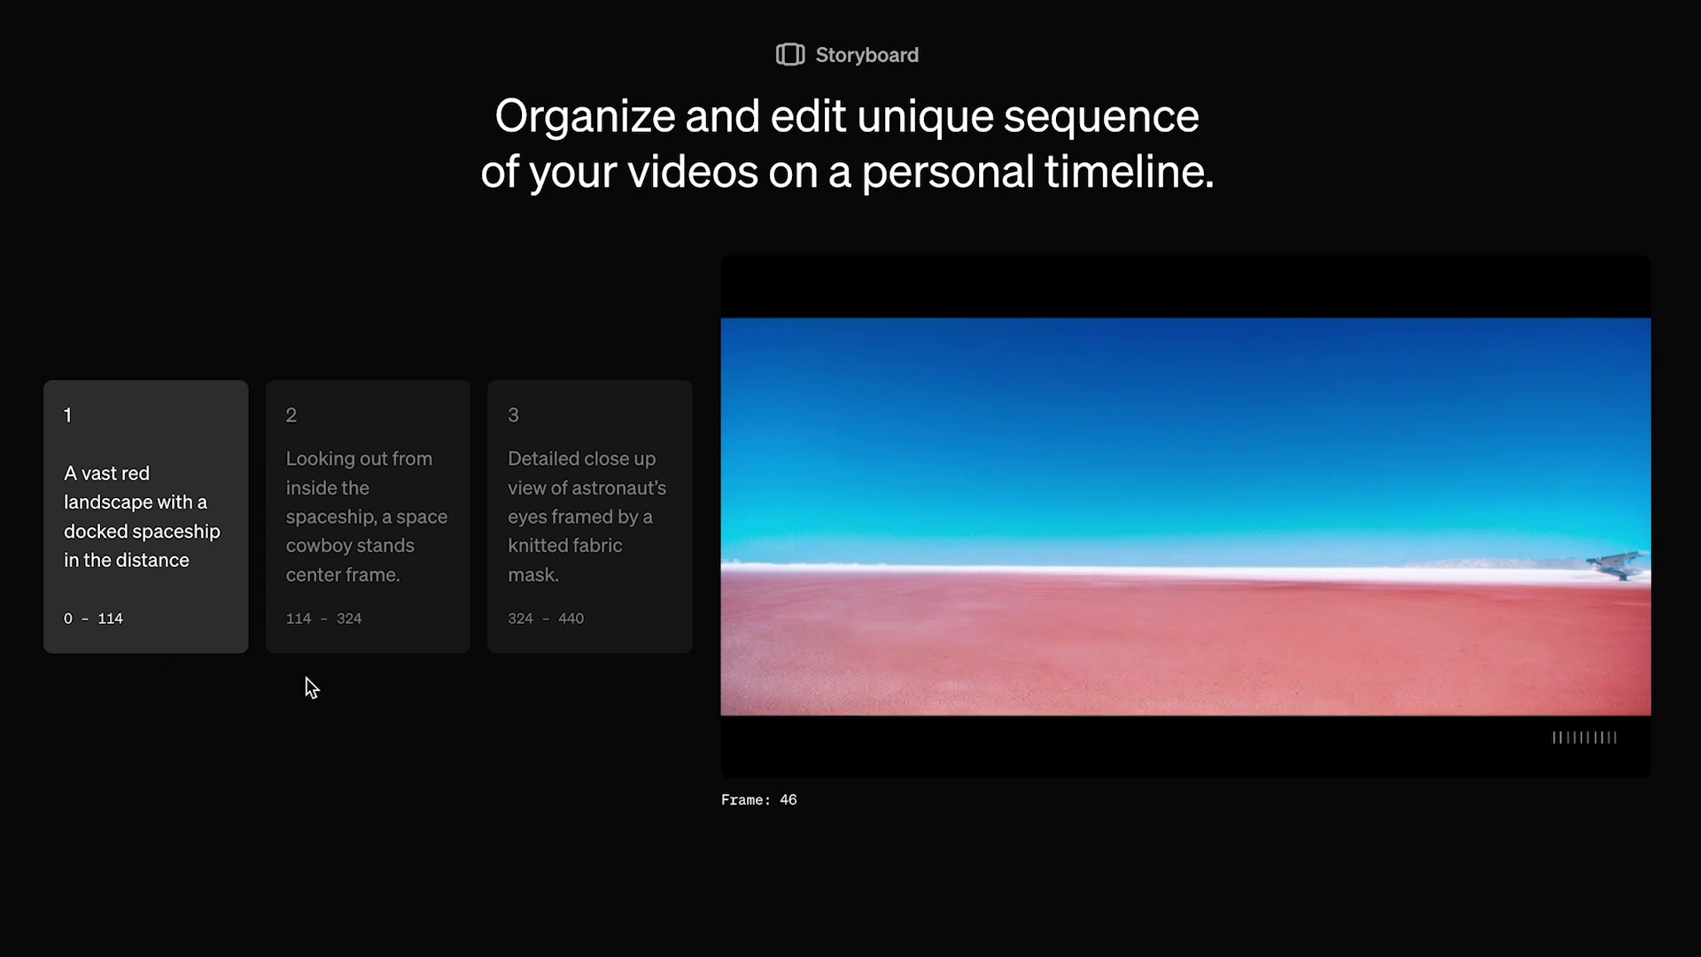
{"action": "left_click", "coordinate": [363, 556]}
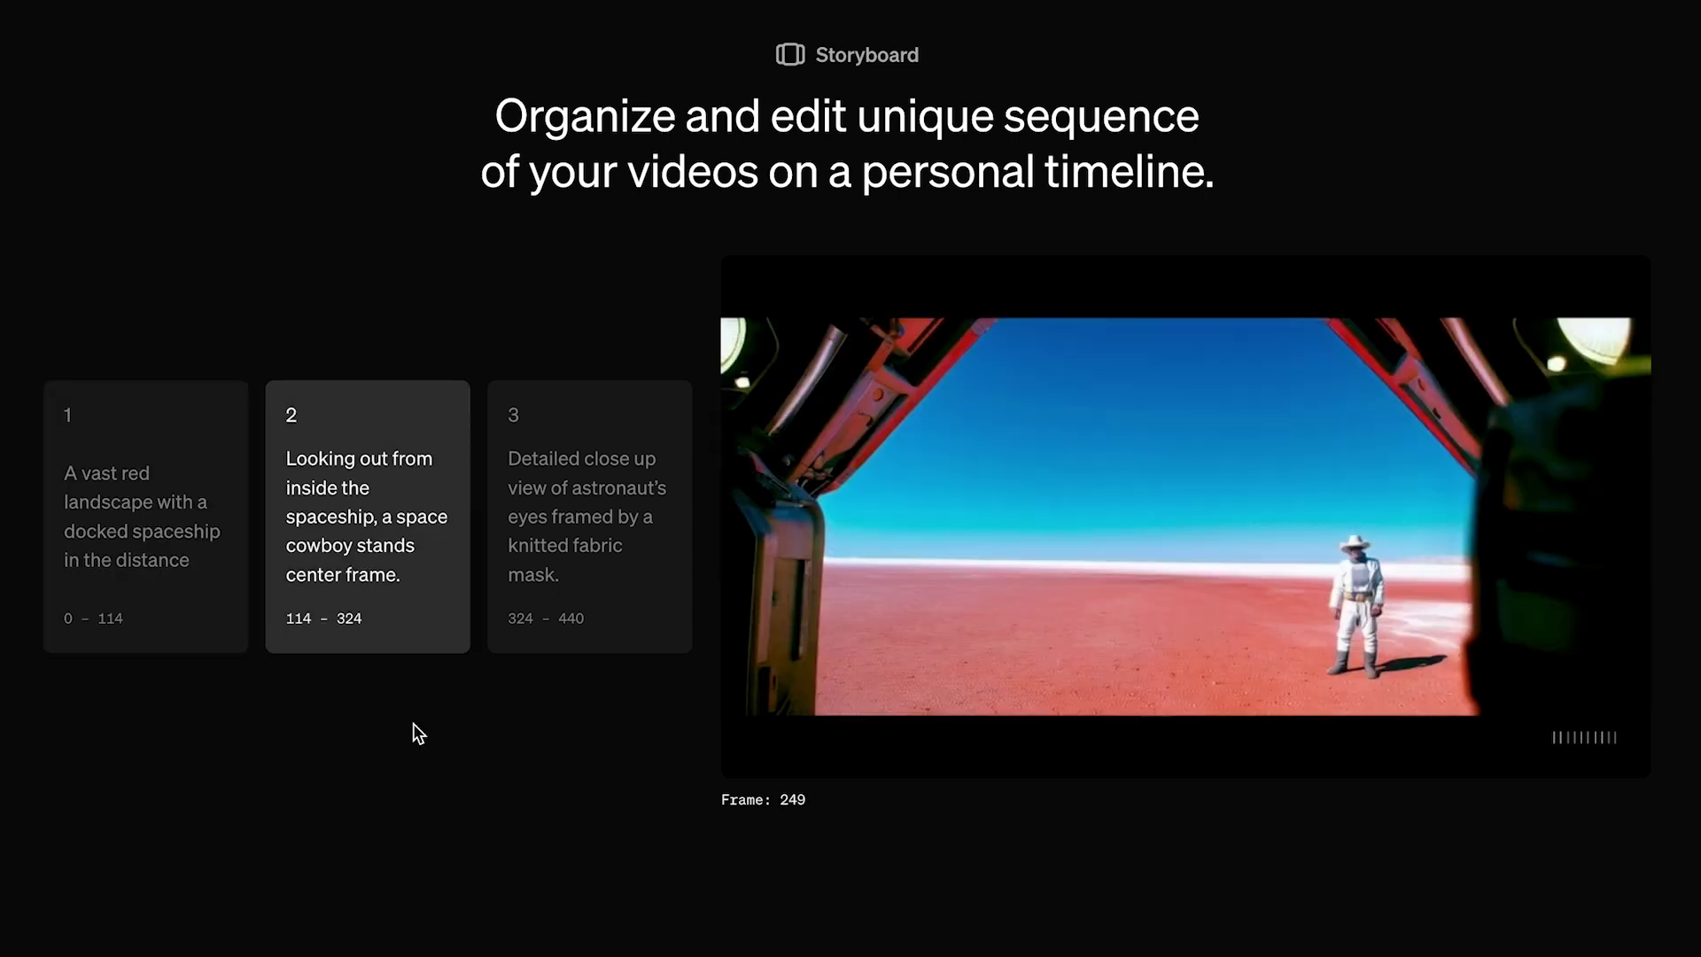
{"action": "left_click", "coordinate": [585, 577]}
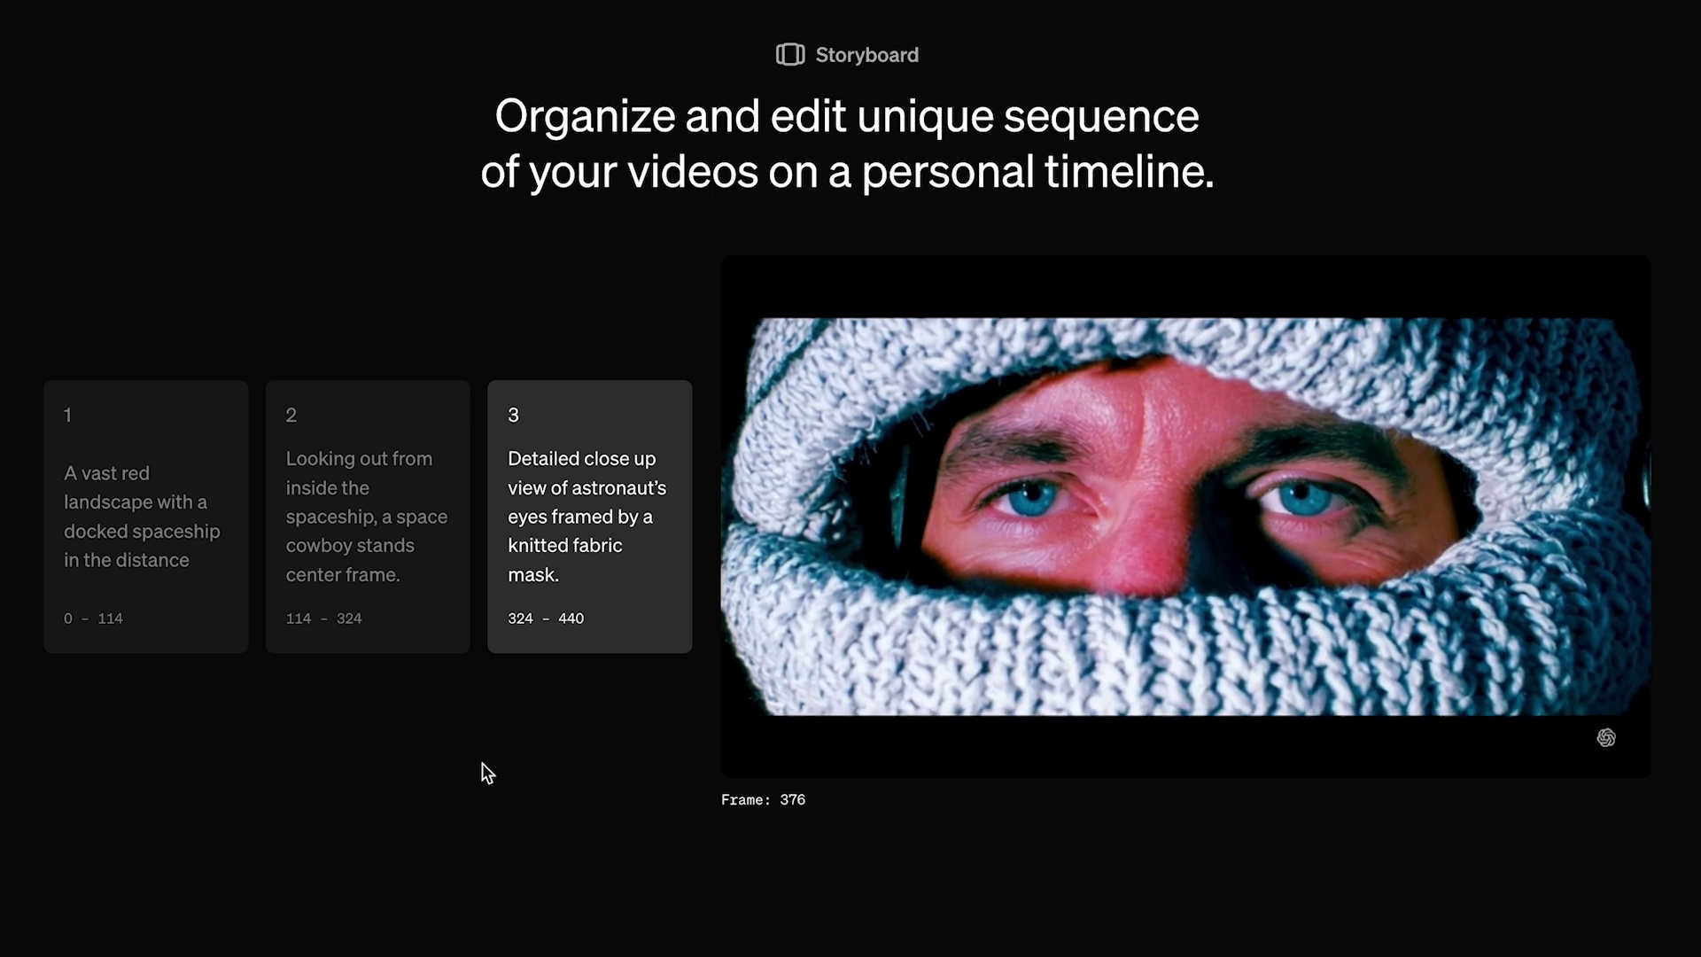
{"action": "left_click", "coordinate": [286, 568]}
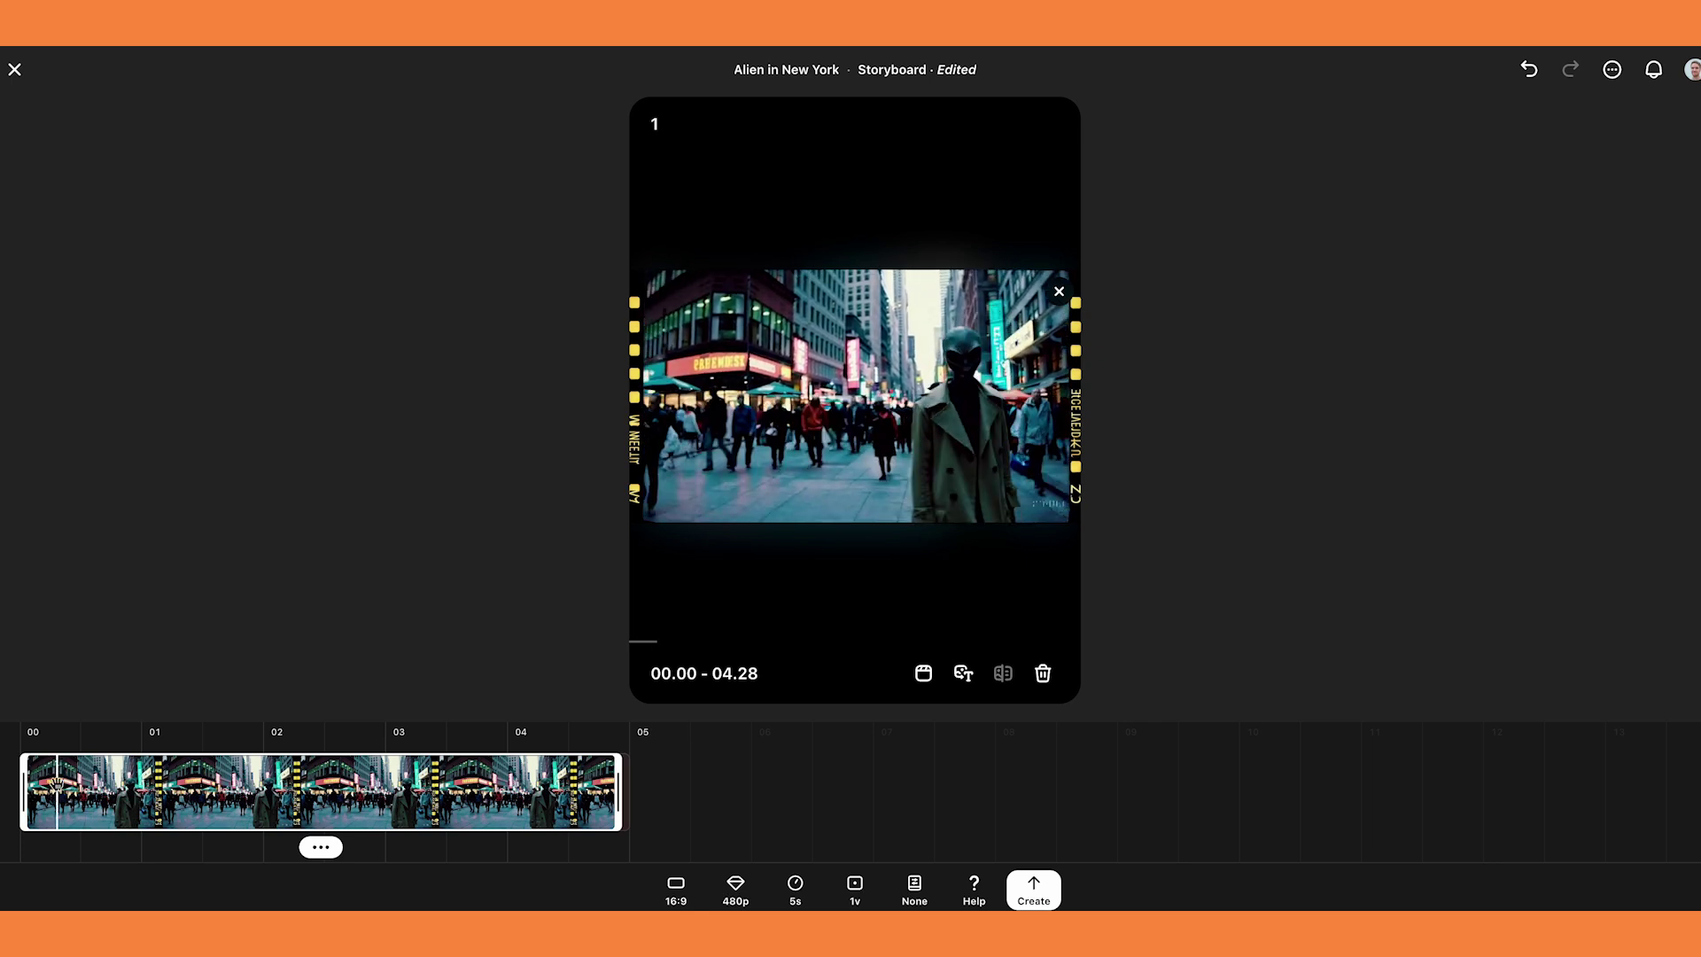
Trim both ends of the alien clip and slide it to span 01.14–03.06.
{"action": "left_click_drag", "start_coordinate": [24, 786], "coordinate": [249, 788]}
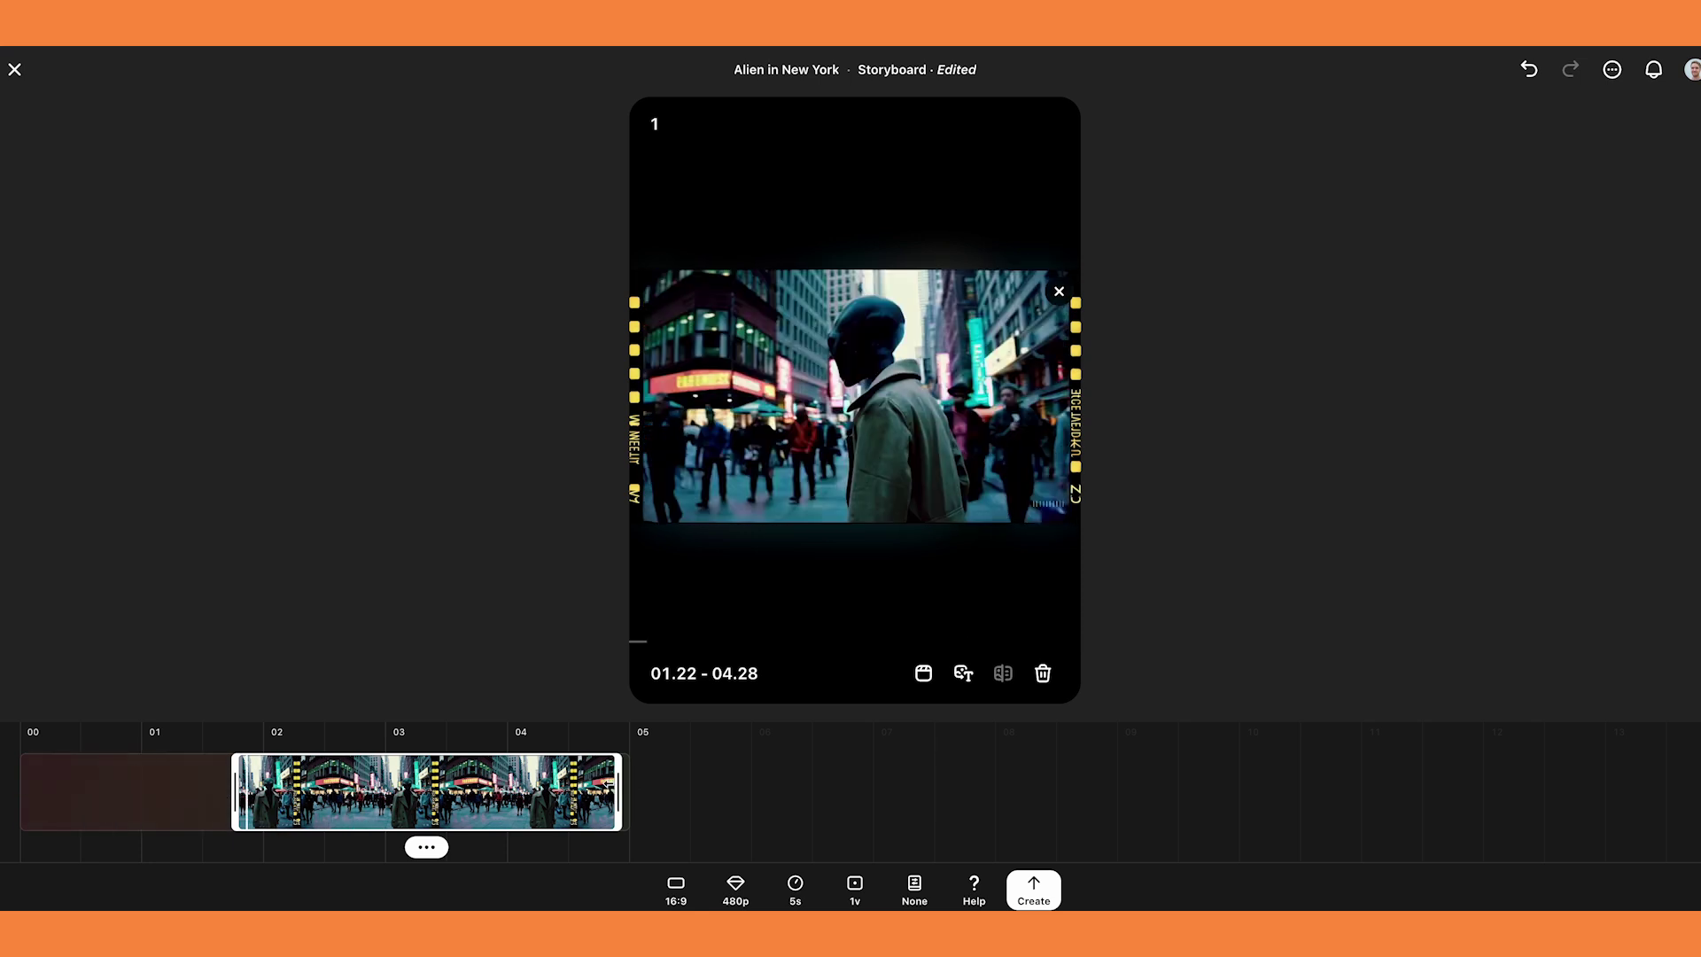
{"action": "left_click_drag", "start_coordinate": [618, 789], "coordinate": [444, 788]}
{"action": "left_click_drag", "start_coordinate": [336, 791], "coordinate": [254, 793]}
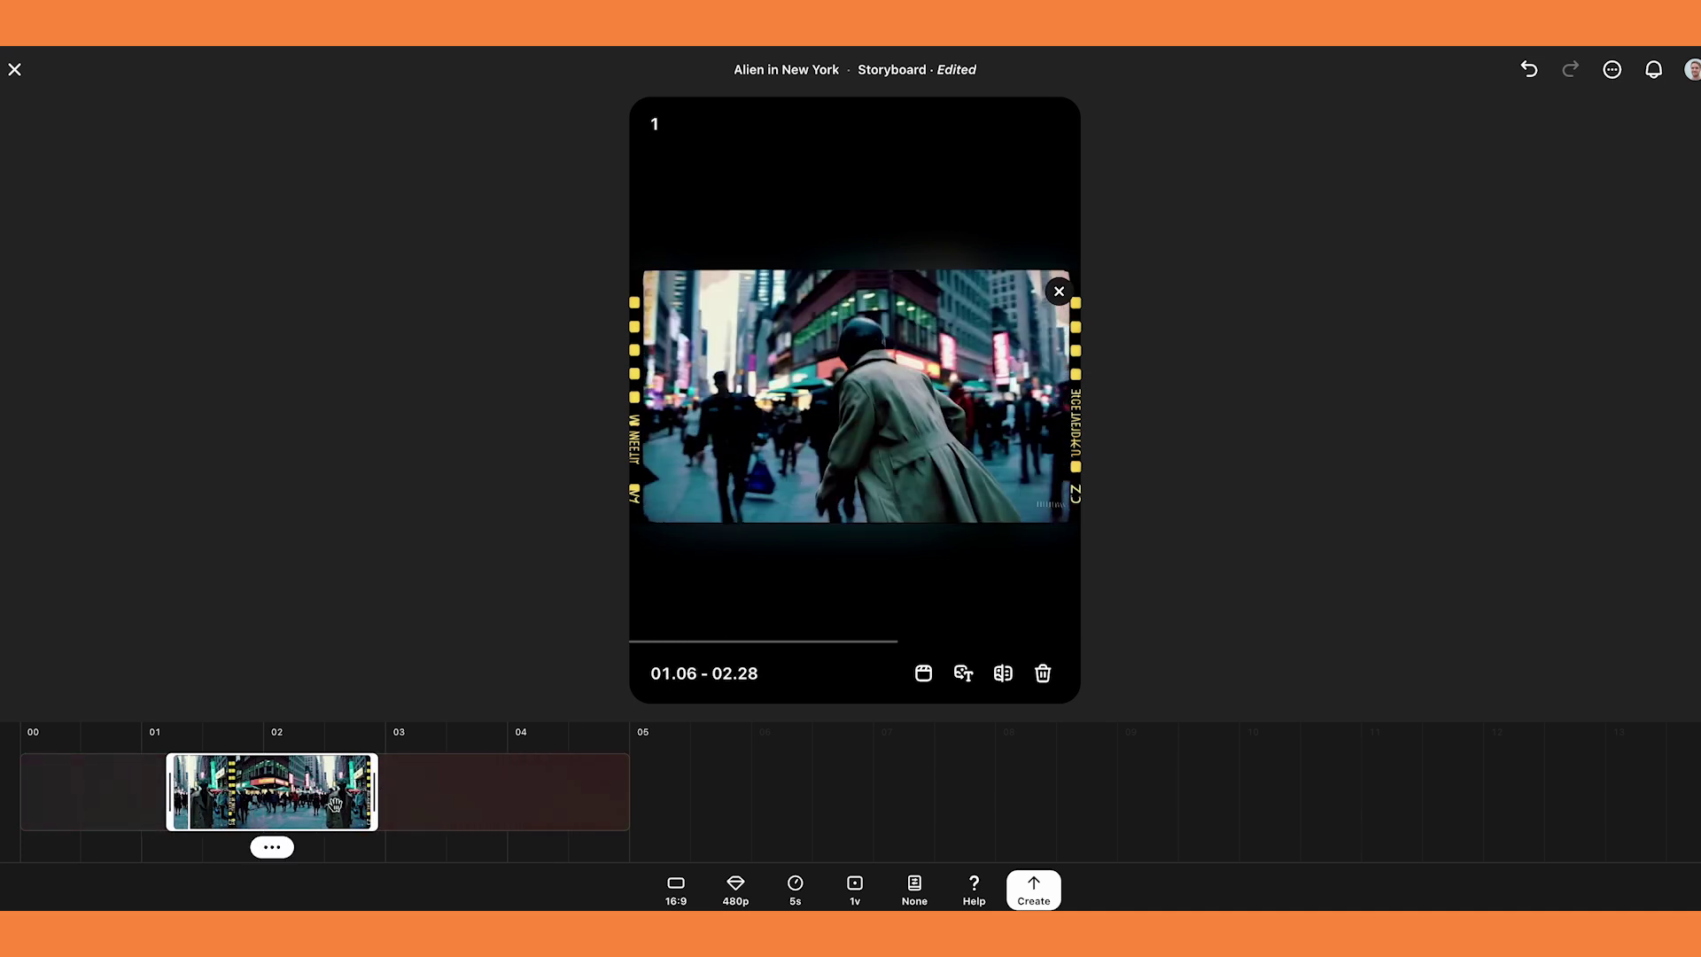
{"action": "left_click_drag", "start_coordinate": [335, 803], "coordinate": [366, 803]}
Add a beam-of-light opening scene at 00.00, then review the alien street clip and scene 3.
{"action": "left_click", "coordinate": [49, 789]}
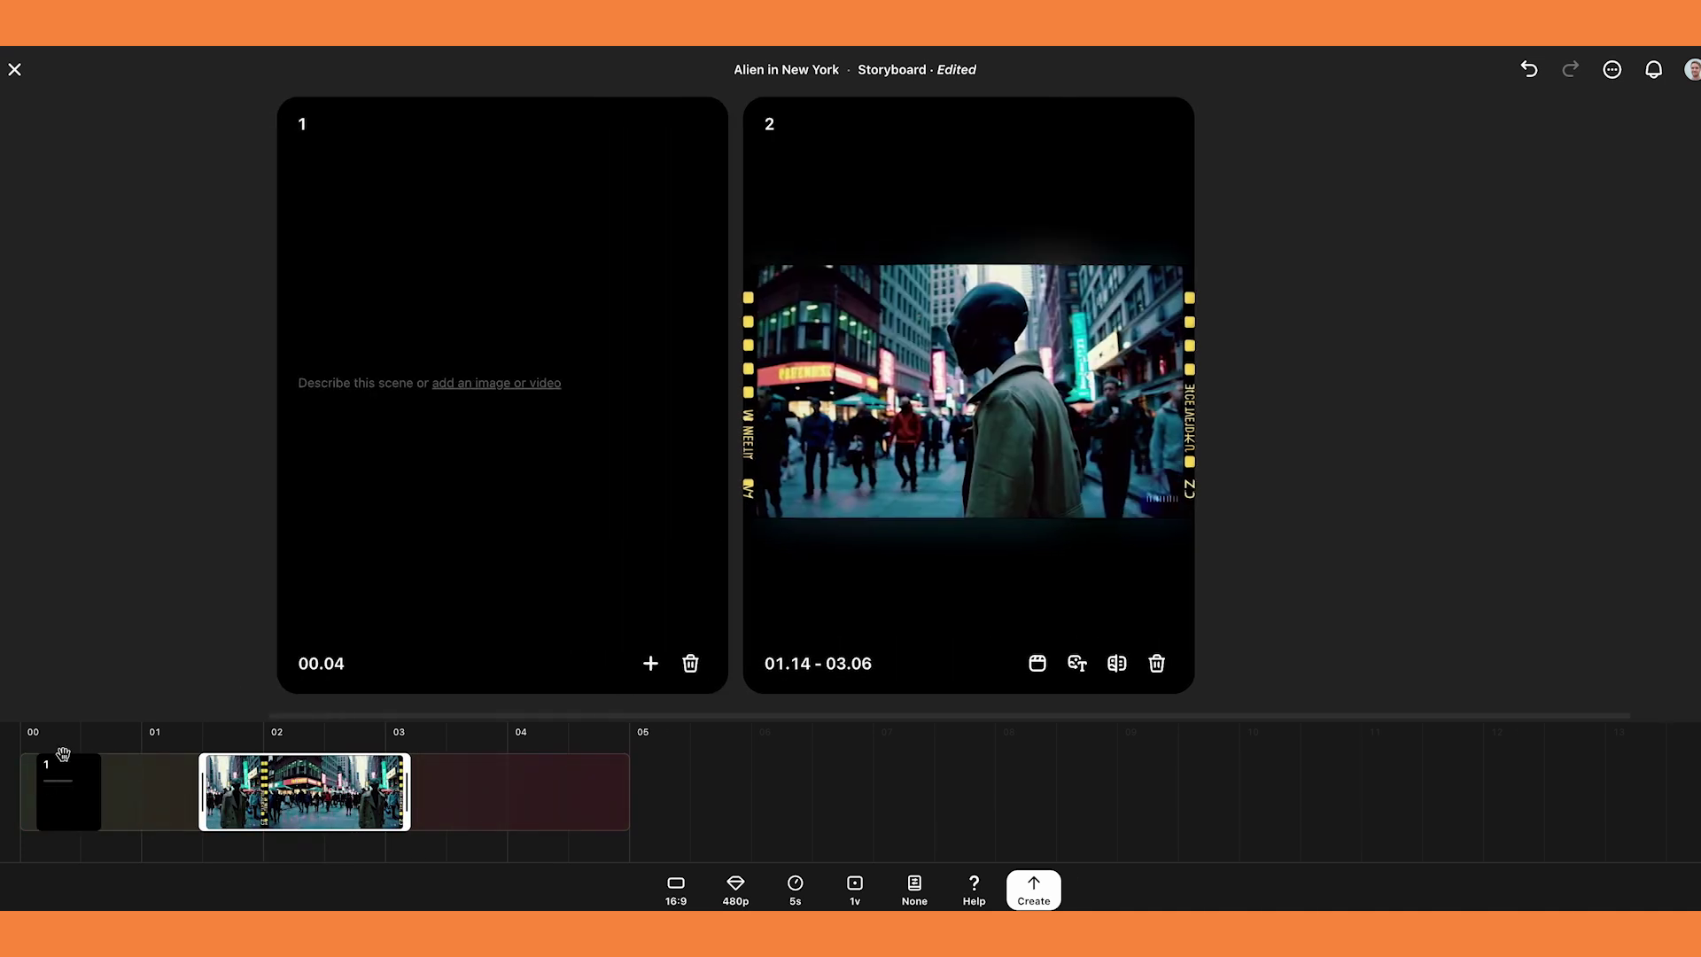
{"action": "left_click", "coordinate": [63, 758]}
{"action": "type", "text": "The alien appears from a large beam of light from the sky"}
{"action": "left_click_drag", "start_coordinate": [66, 782], "coordinate": [51, 781]}
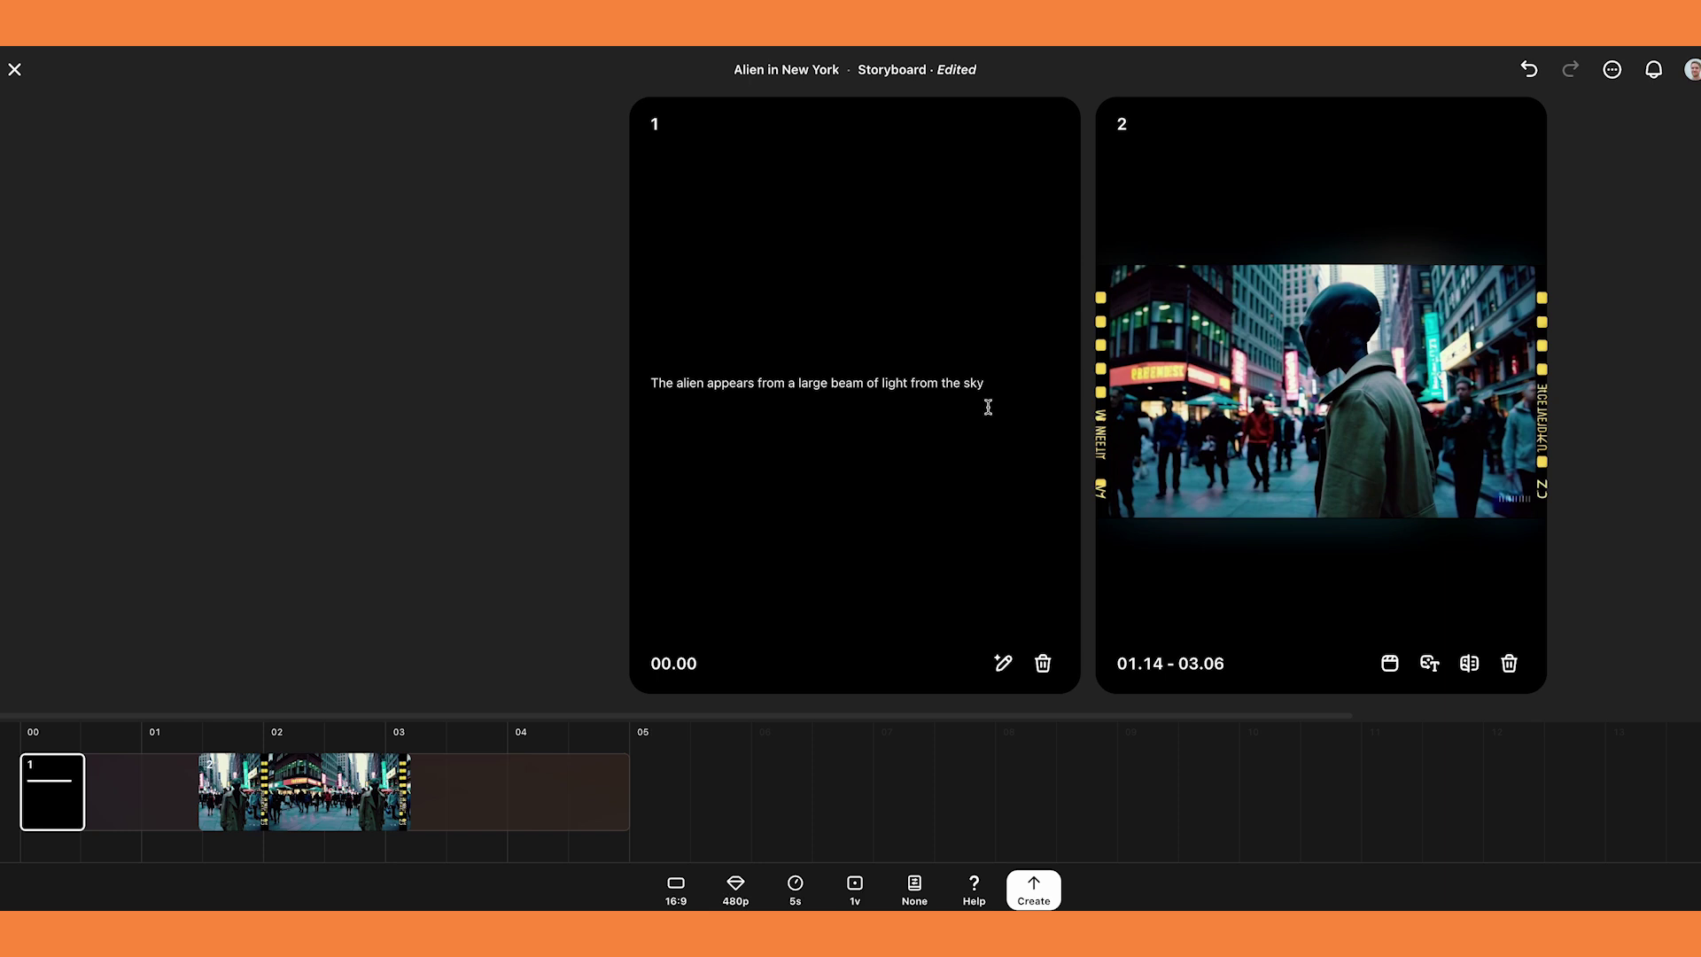
{"action": "left_click", "coordinate": [247, 746]}
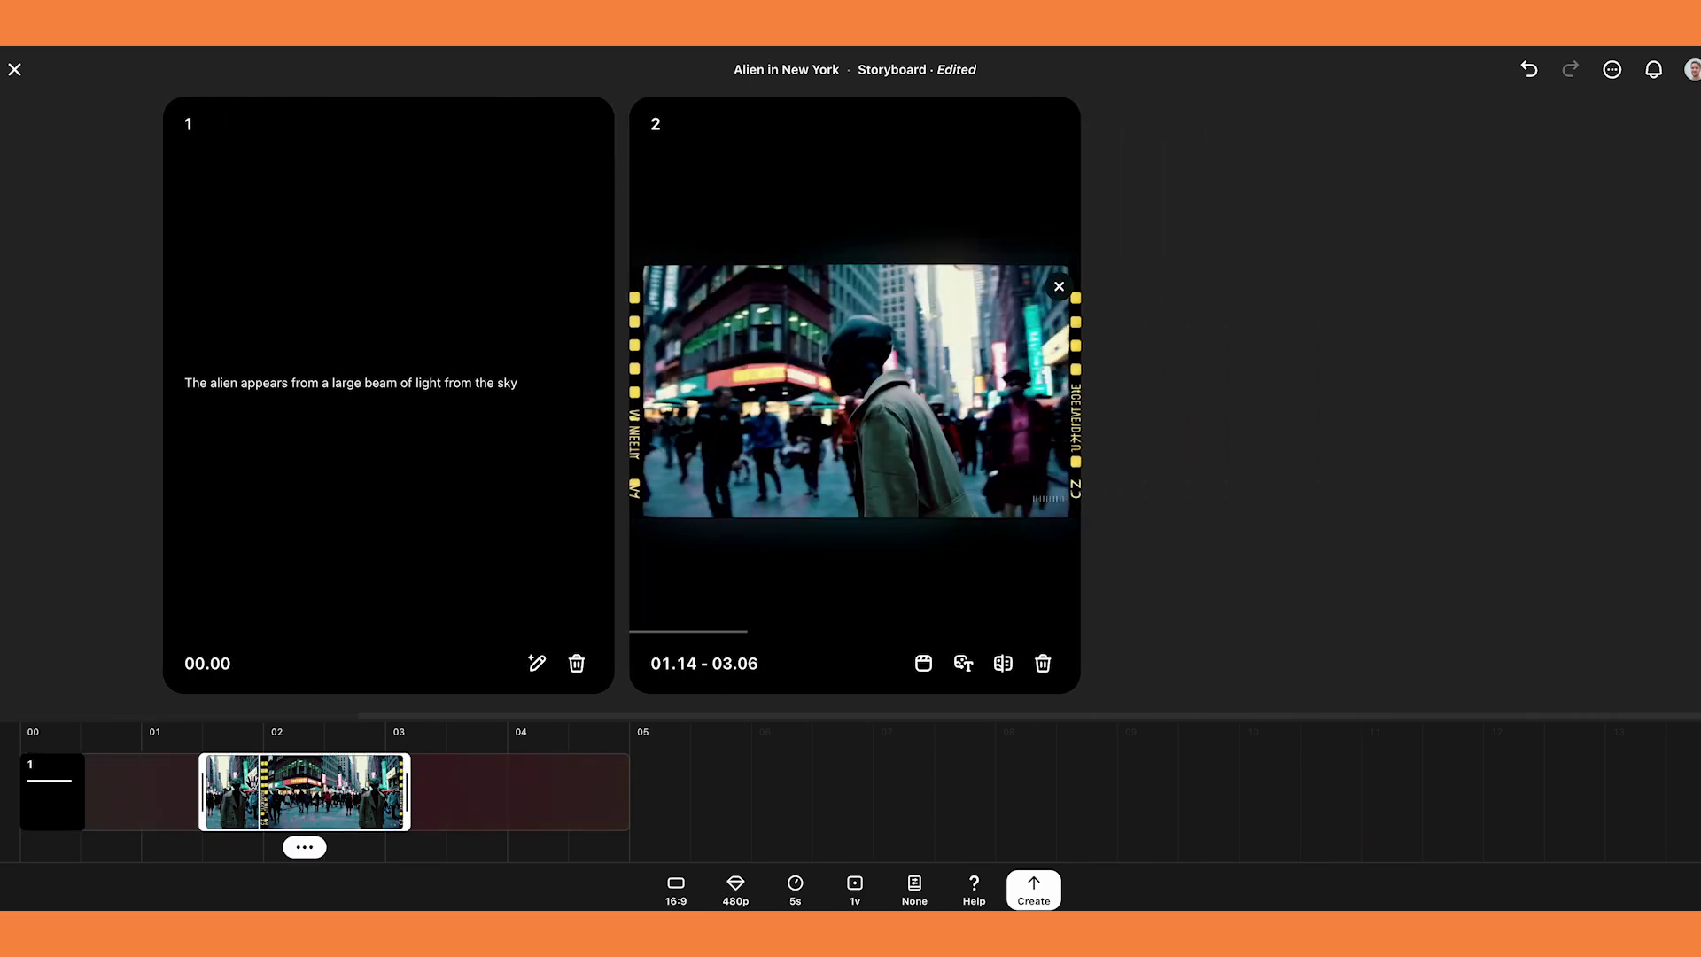
{"action": "left_click", "coordinate": [434, 791]}
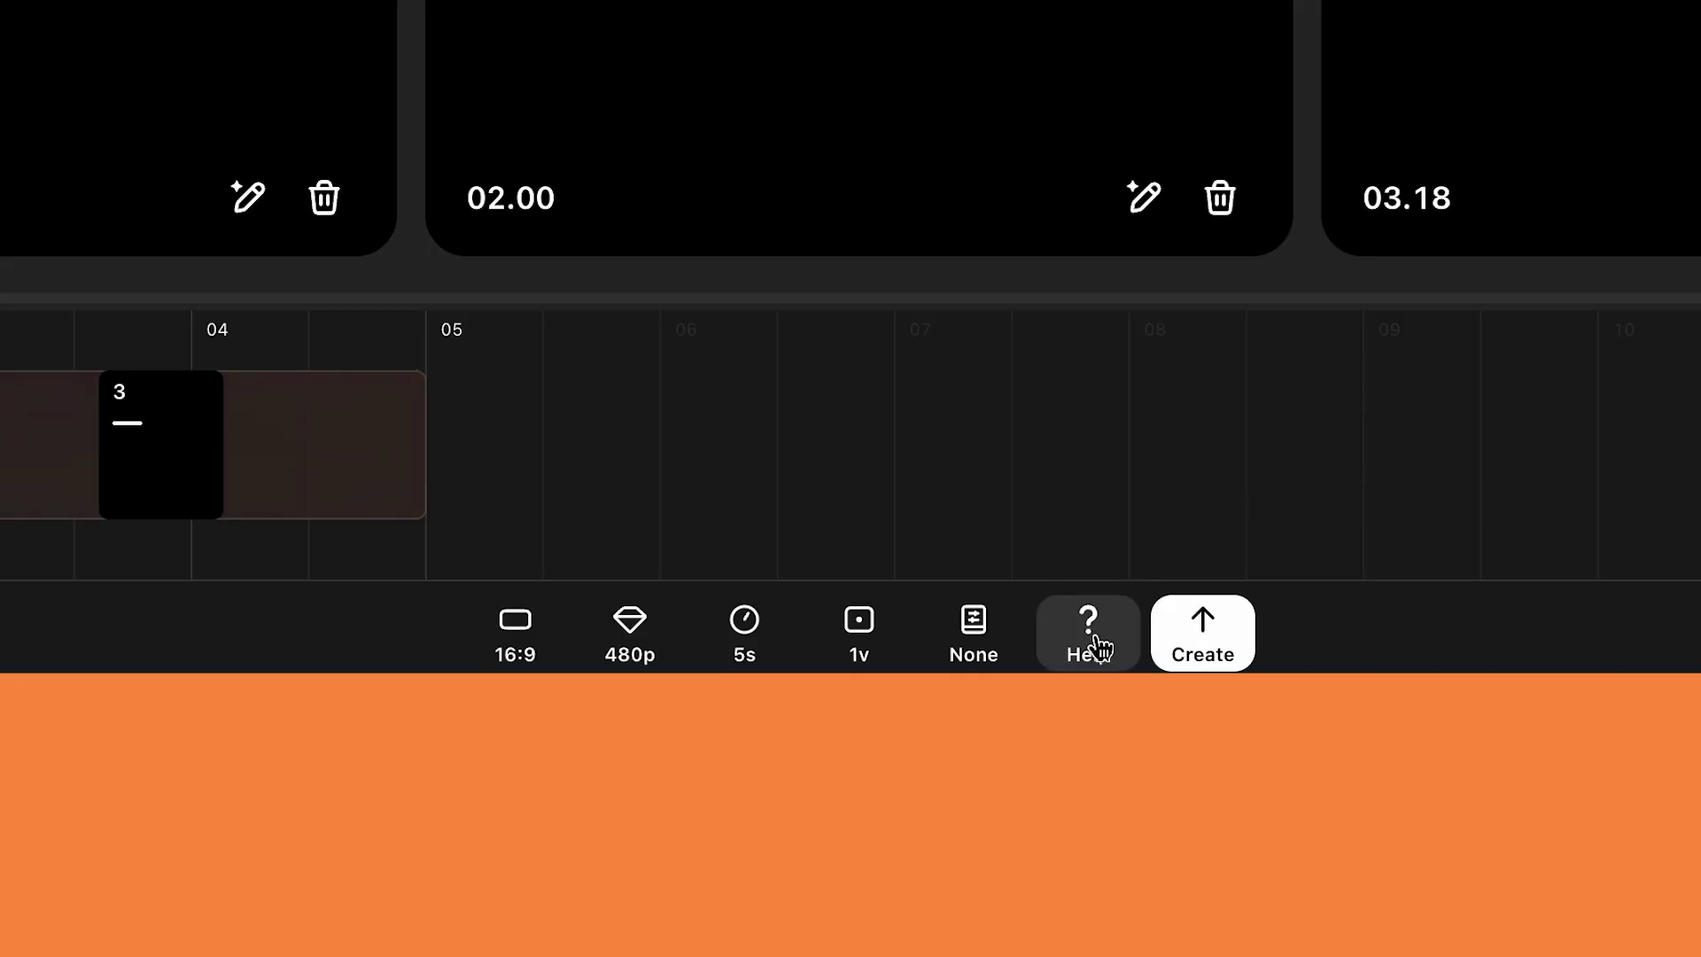
Set the storyboard to 720p, keep 5 seconds, and confirm the cost rises from 25 to 60 credits.
{"action": "mouse_move", "coordinate": [1097, 658]}
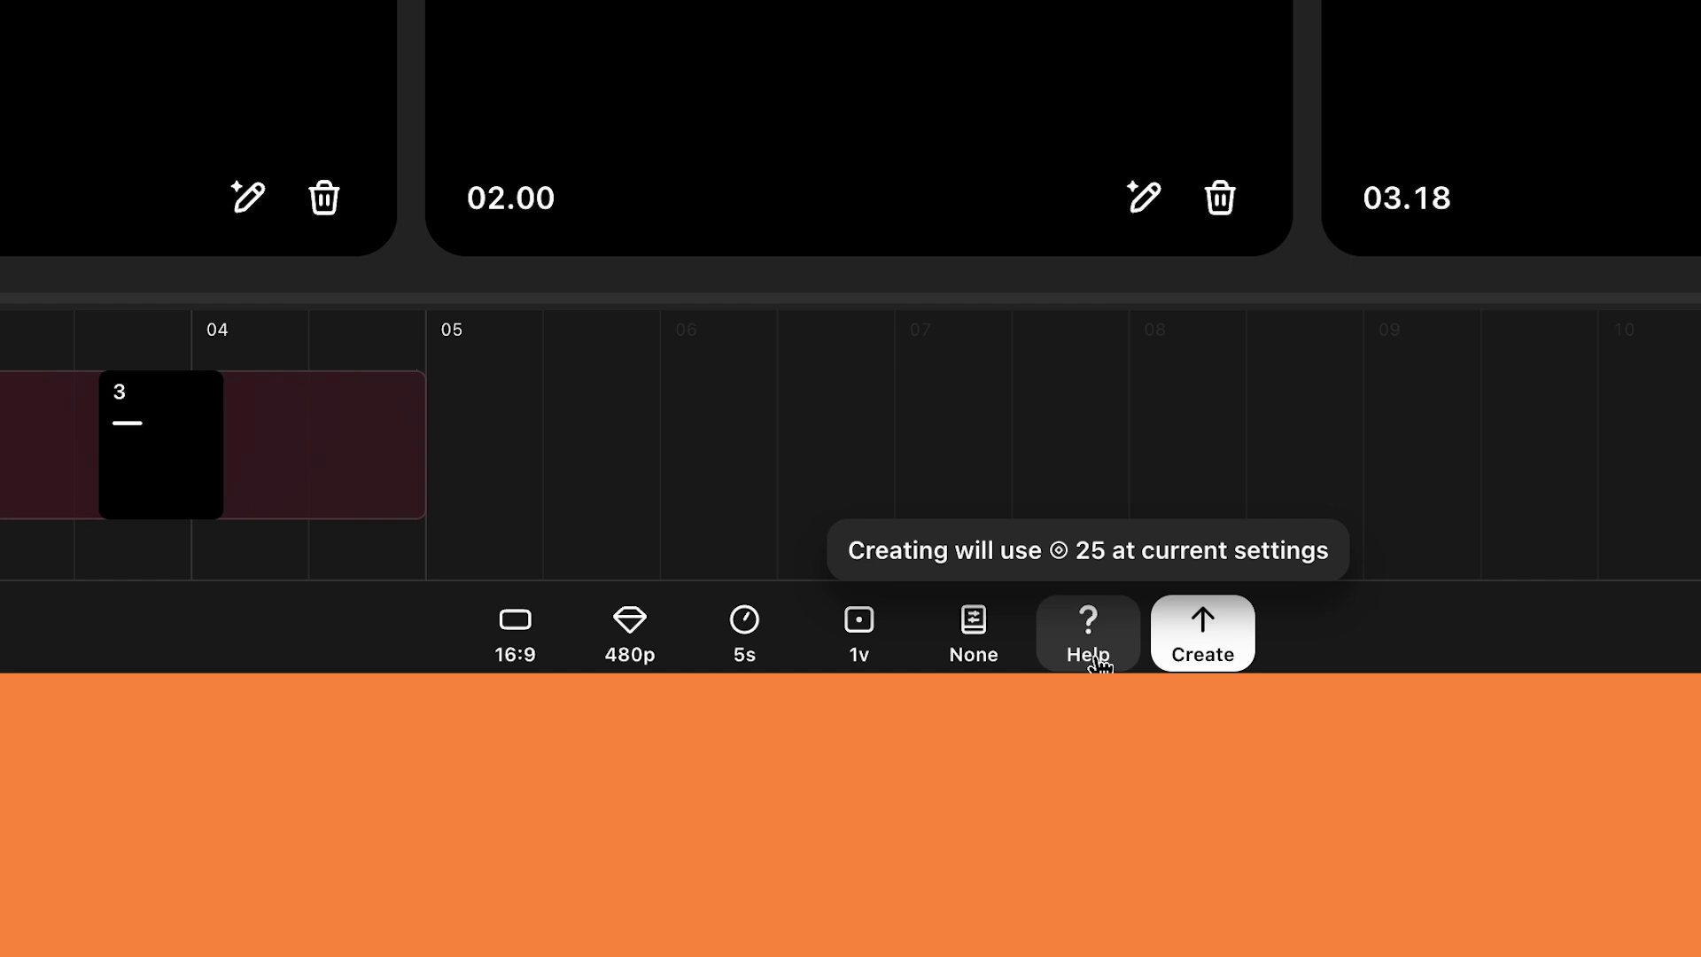
{"action": "left_click", "coordinate": [1092, 634]}
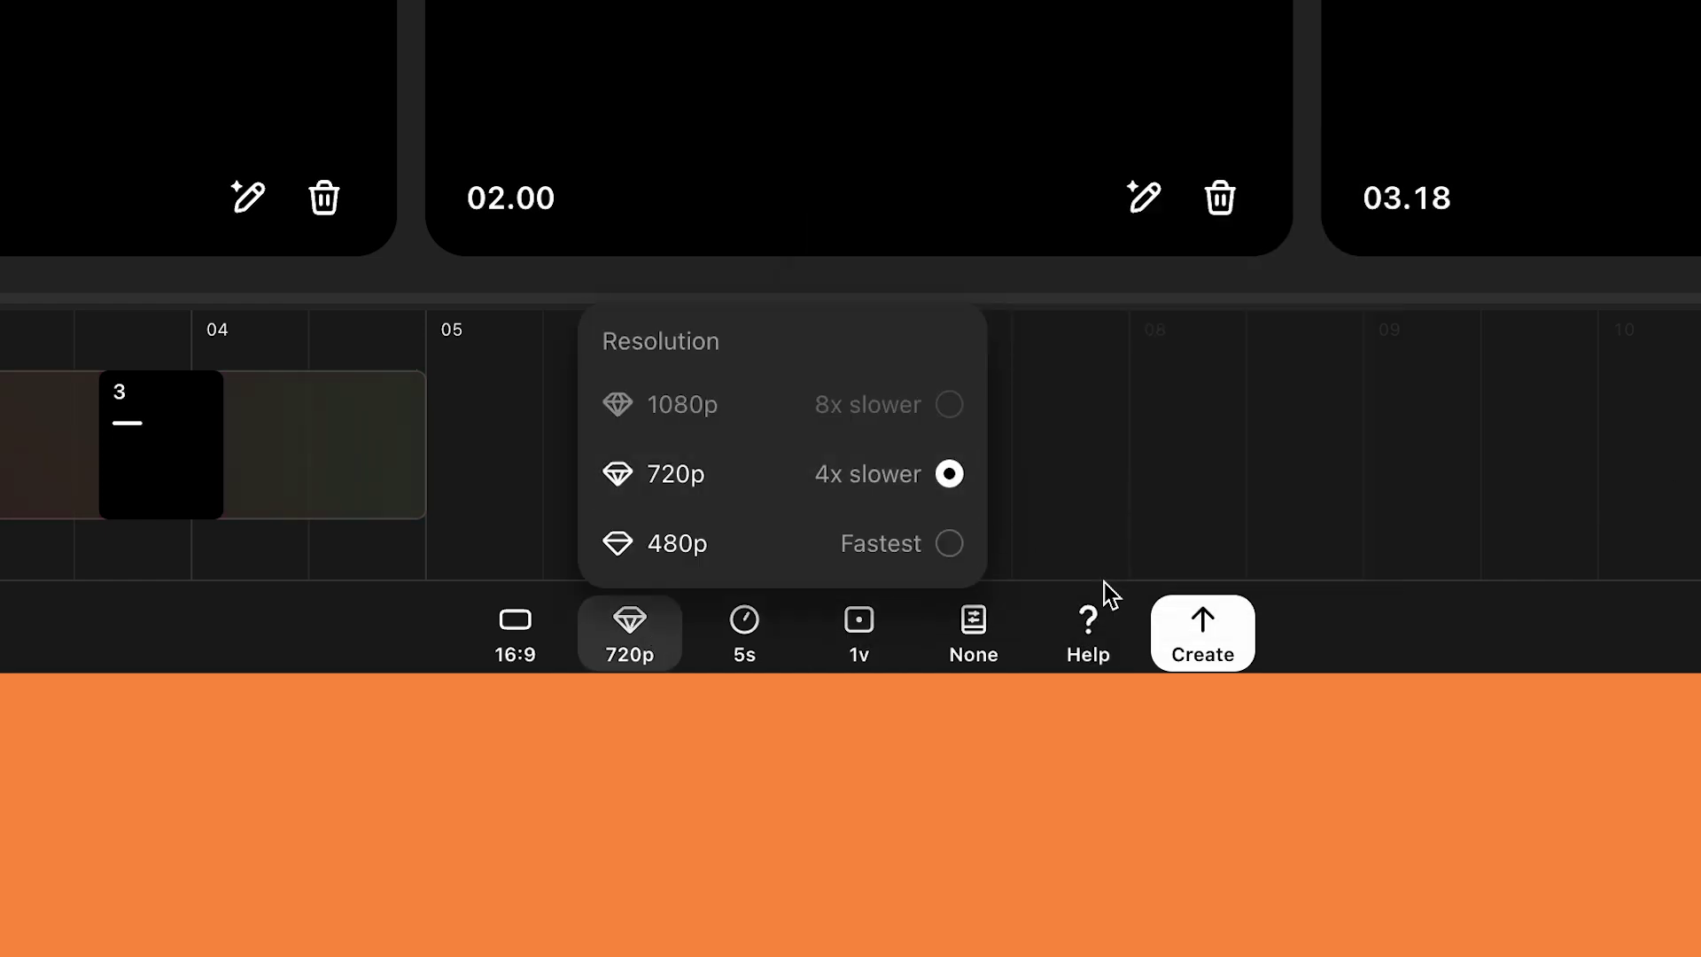
{"action": "mouse_move", "coordinate": [1090, 623]}
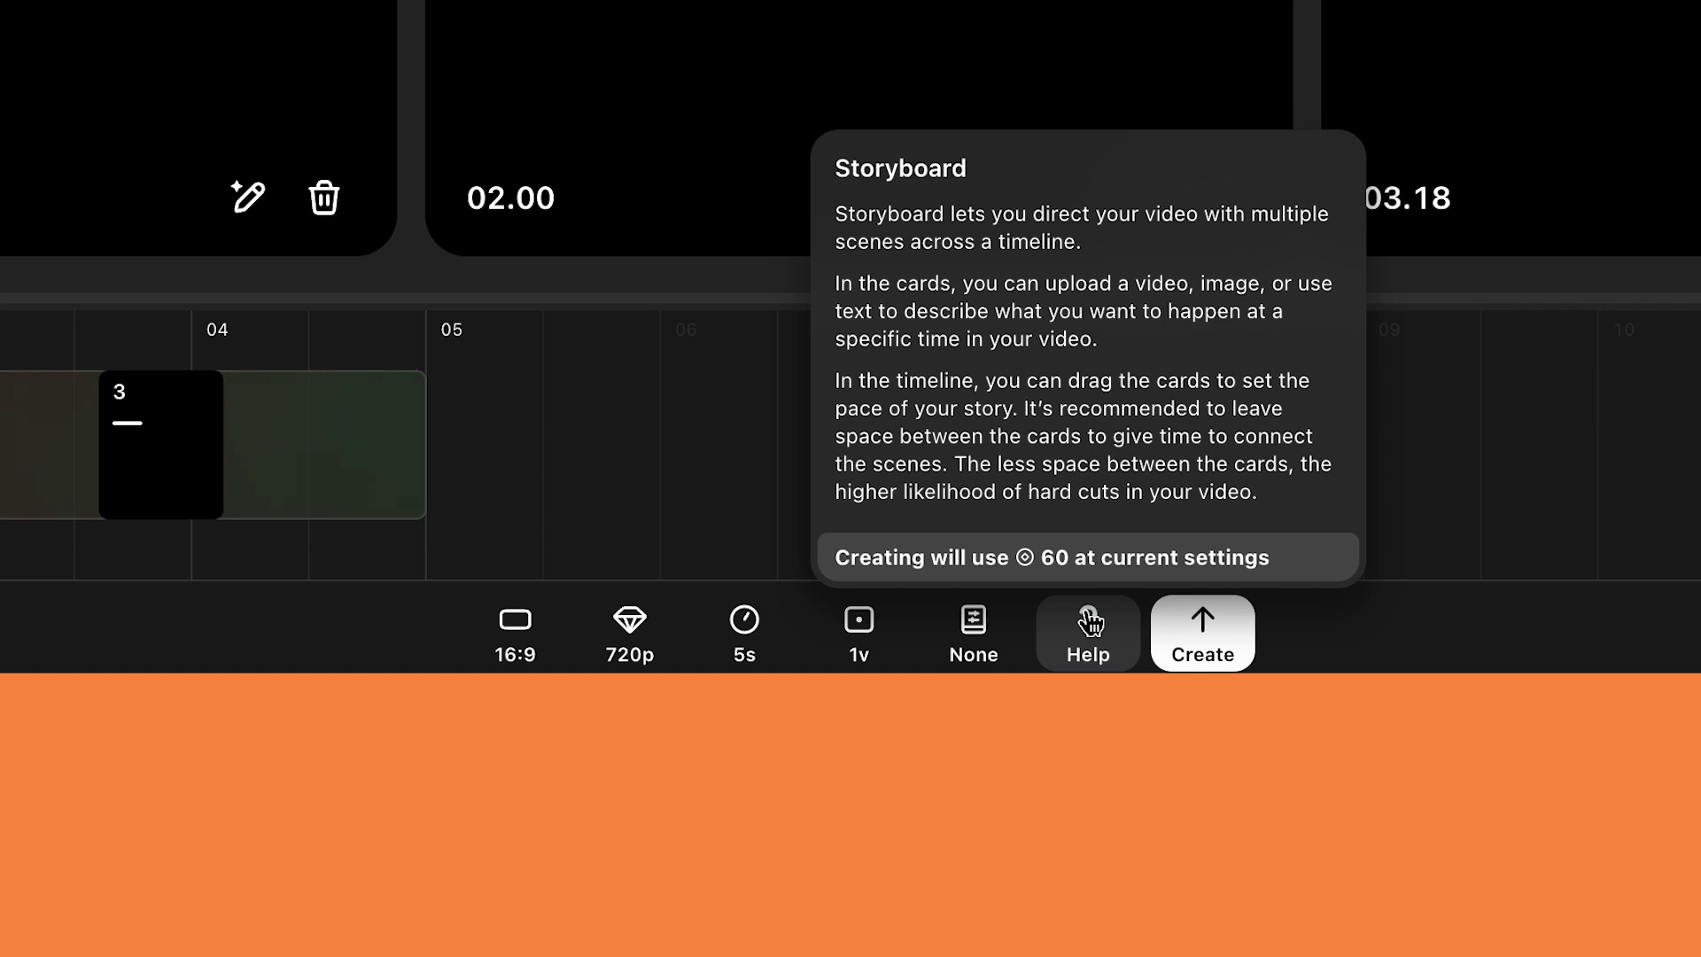
{"action": "left_click", "coordinate": [671, 623]}
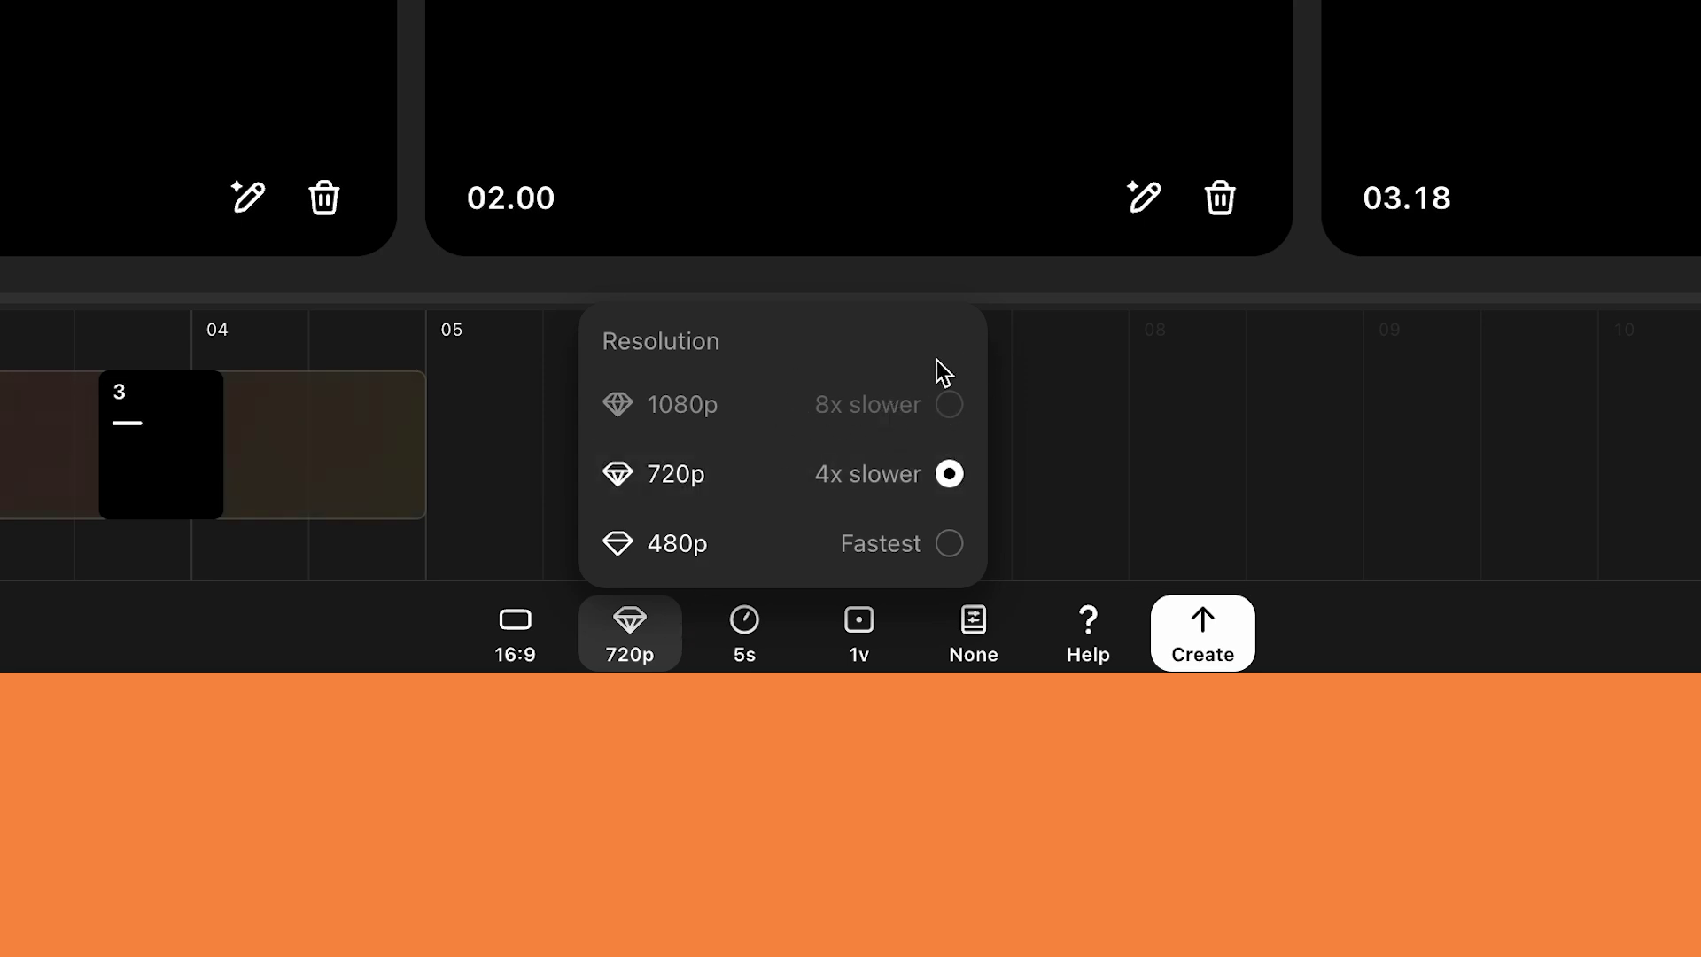
{"action": "left_click", "coordinate": [744, 631]}
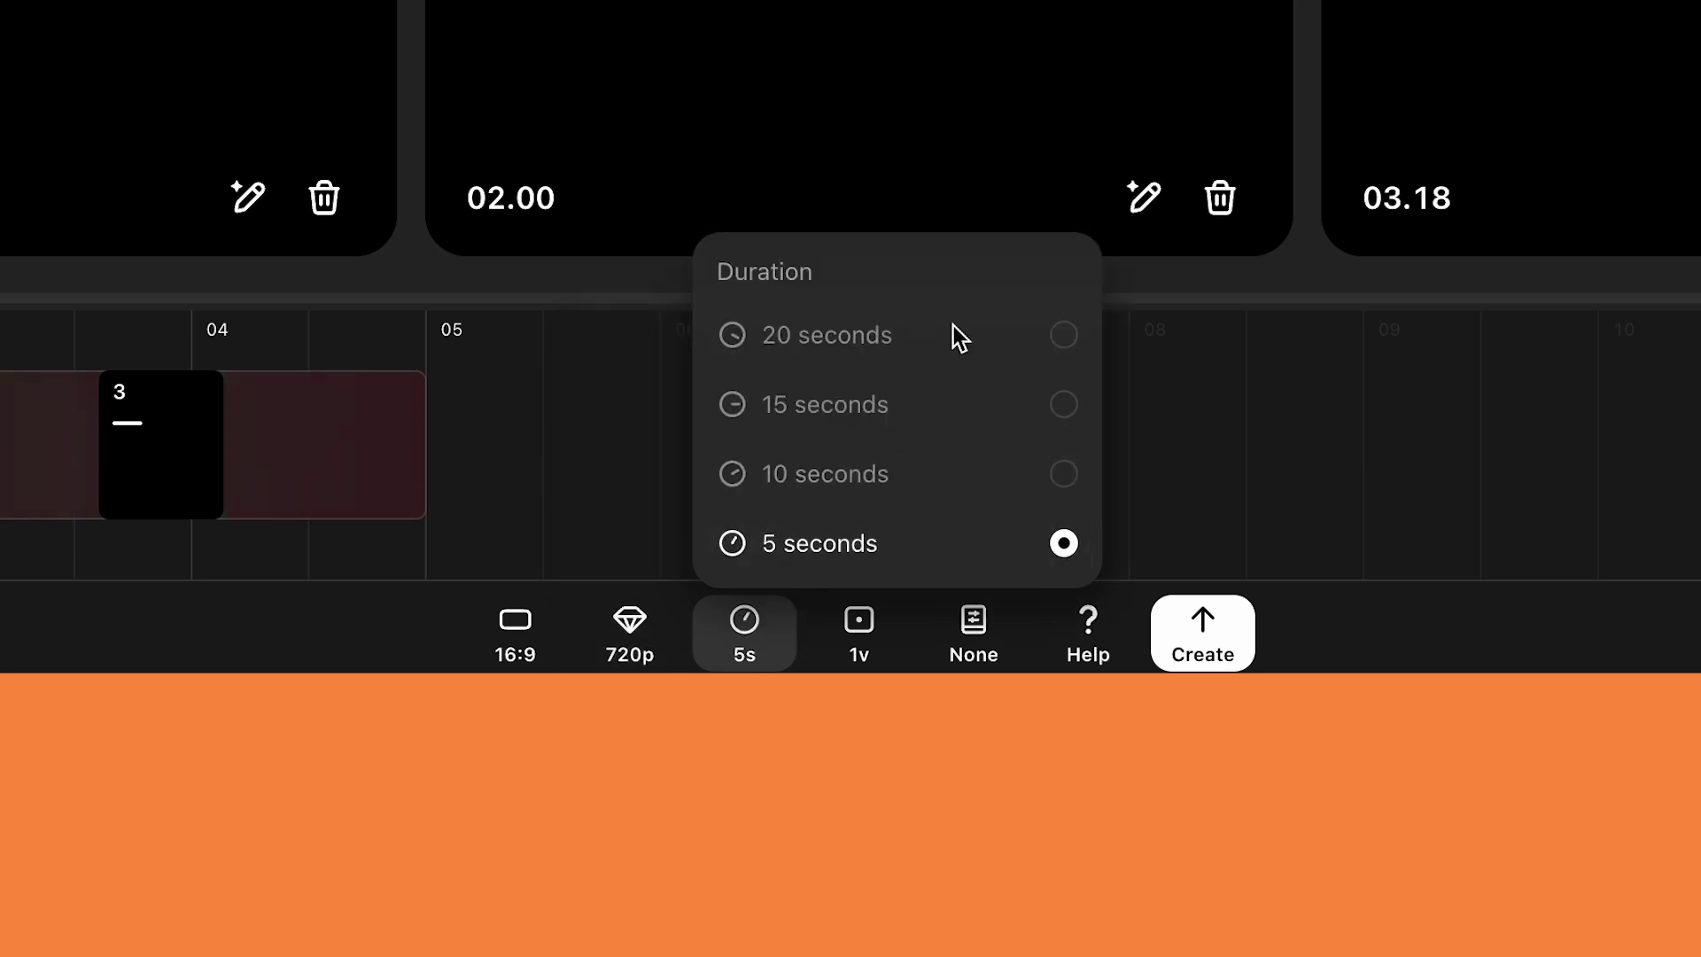
{"action": "left_click", "coordinate": [1088, 639]}
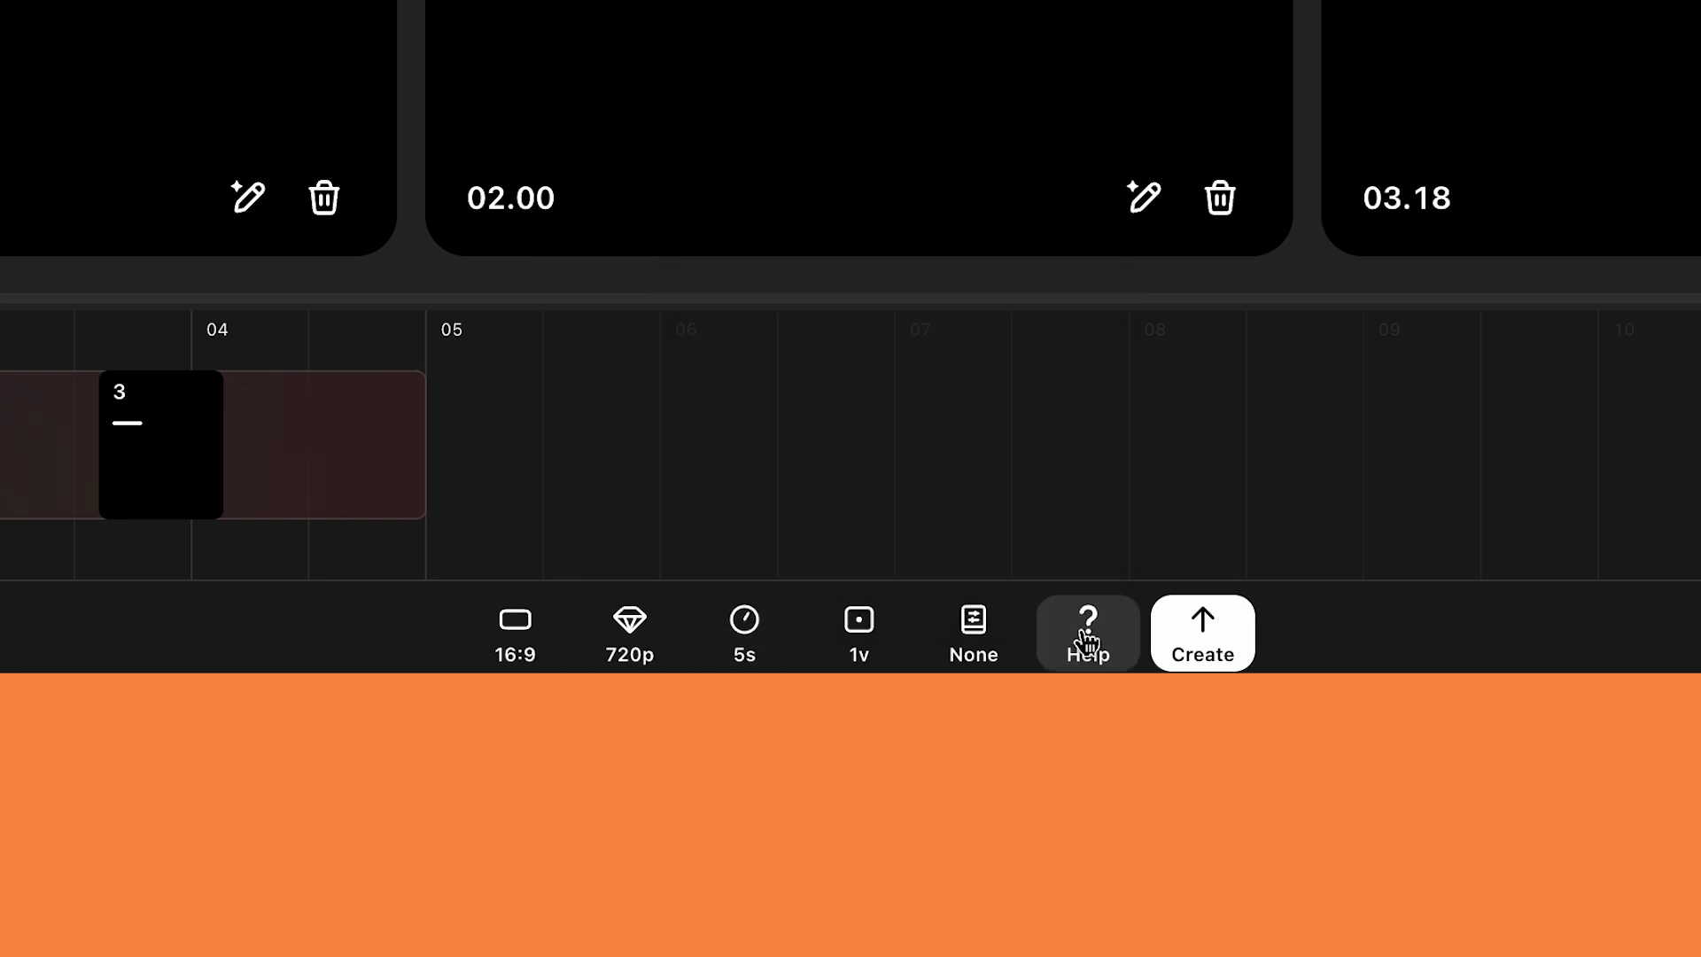
{"action": "mouse_move", "coordinate": [1088, 639]}
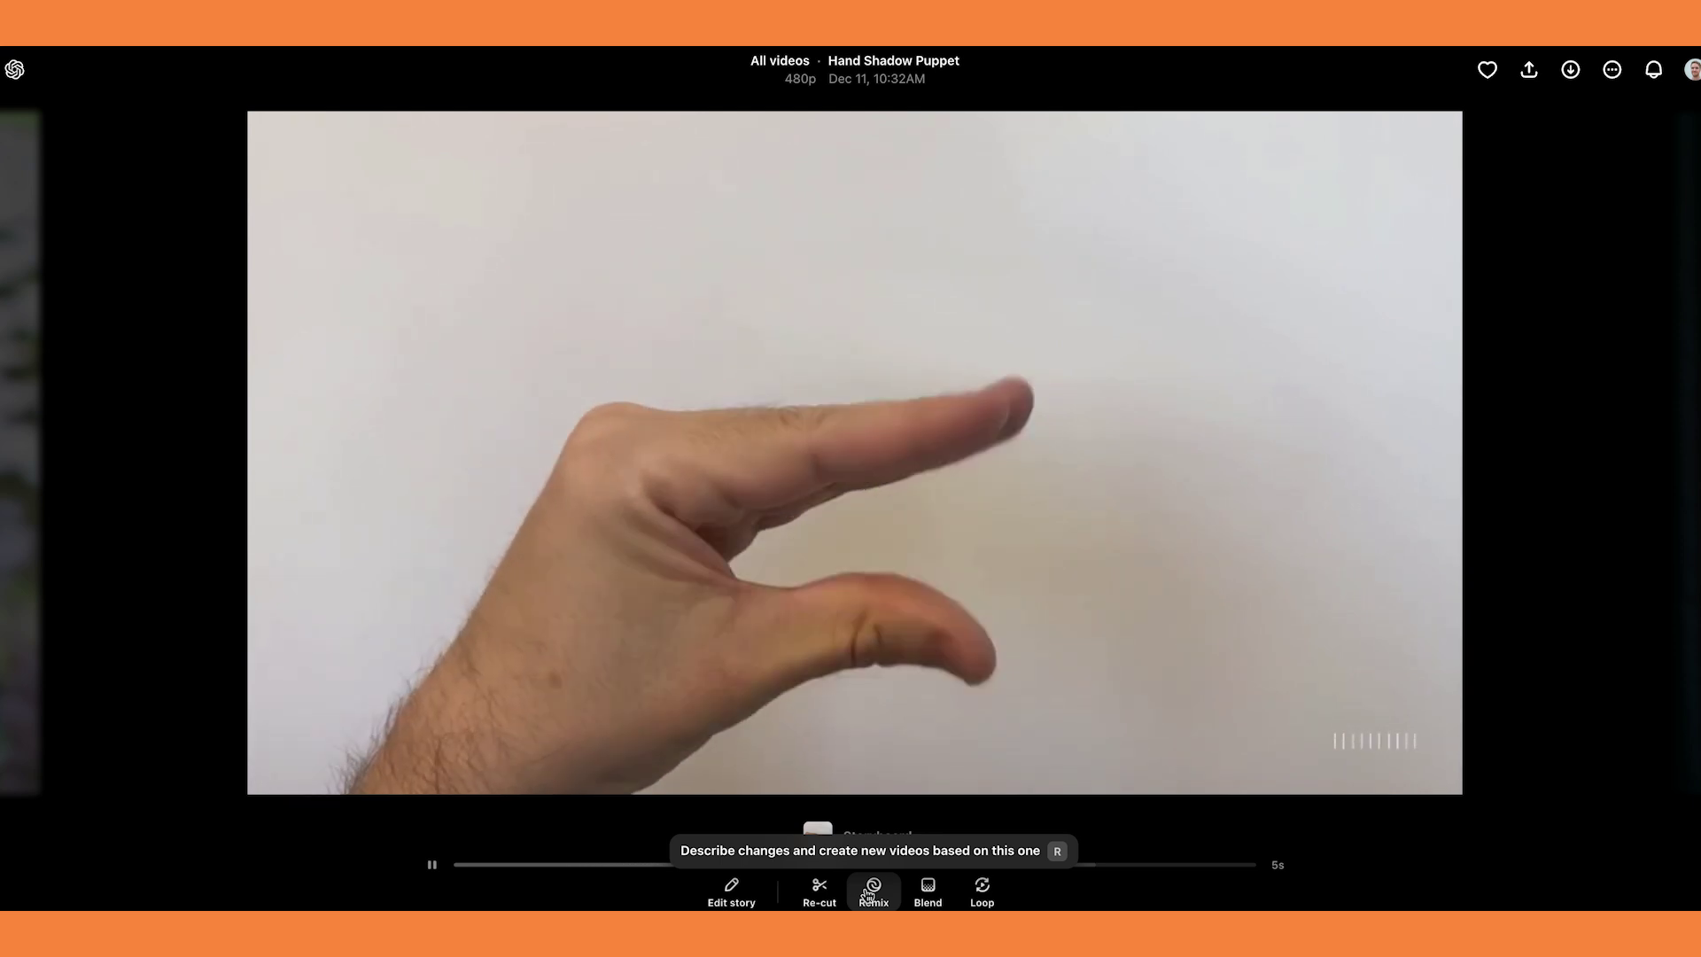
Start a remix of the Hand Shadow Puppet video.
{"action": "left_click", "coordinate": [873, 889]}
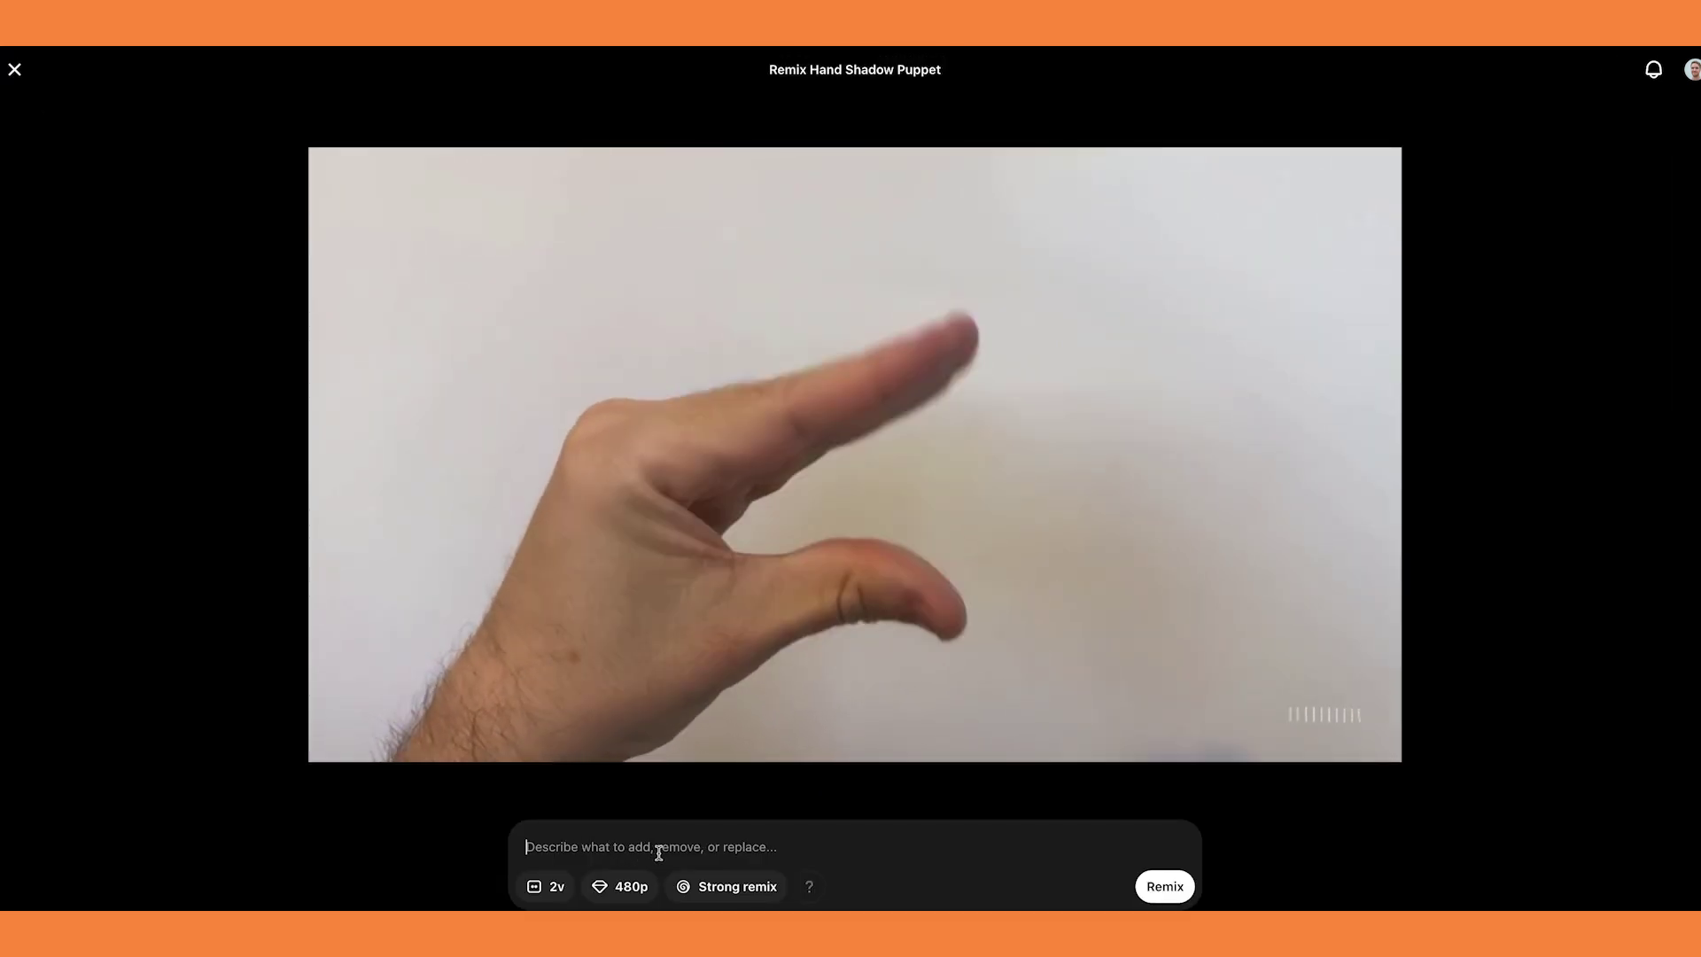
Enter the tropical-bird-by-a-pond remix prompt and set a Custom remix strength of 7.
{"action": "type", "text": "close up of a curious tropical bird looking around a beautiful nature scene by a pond"}
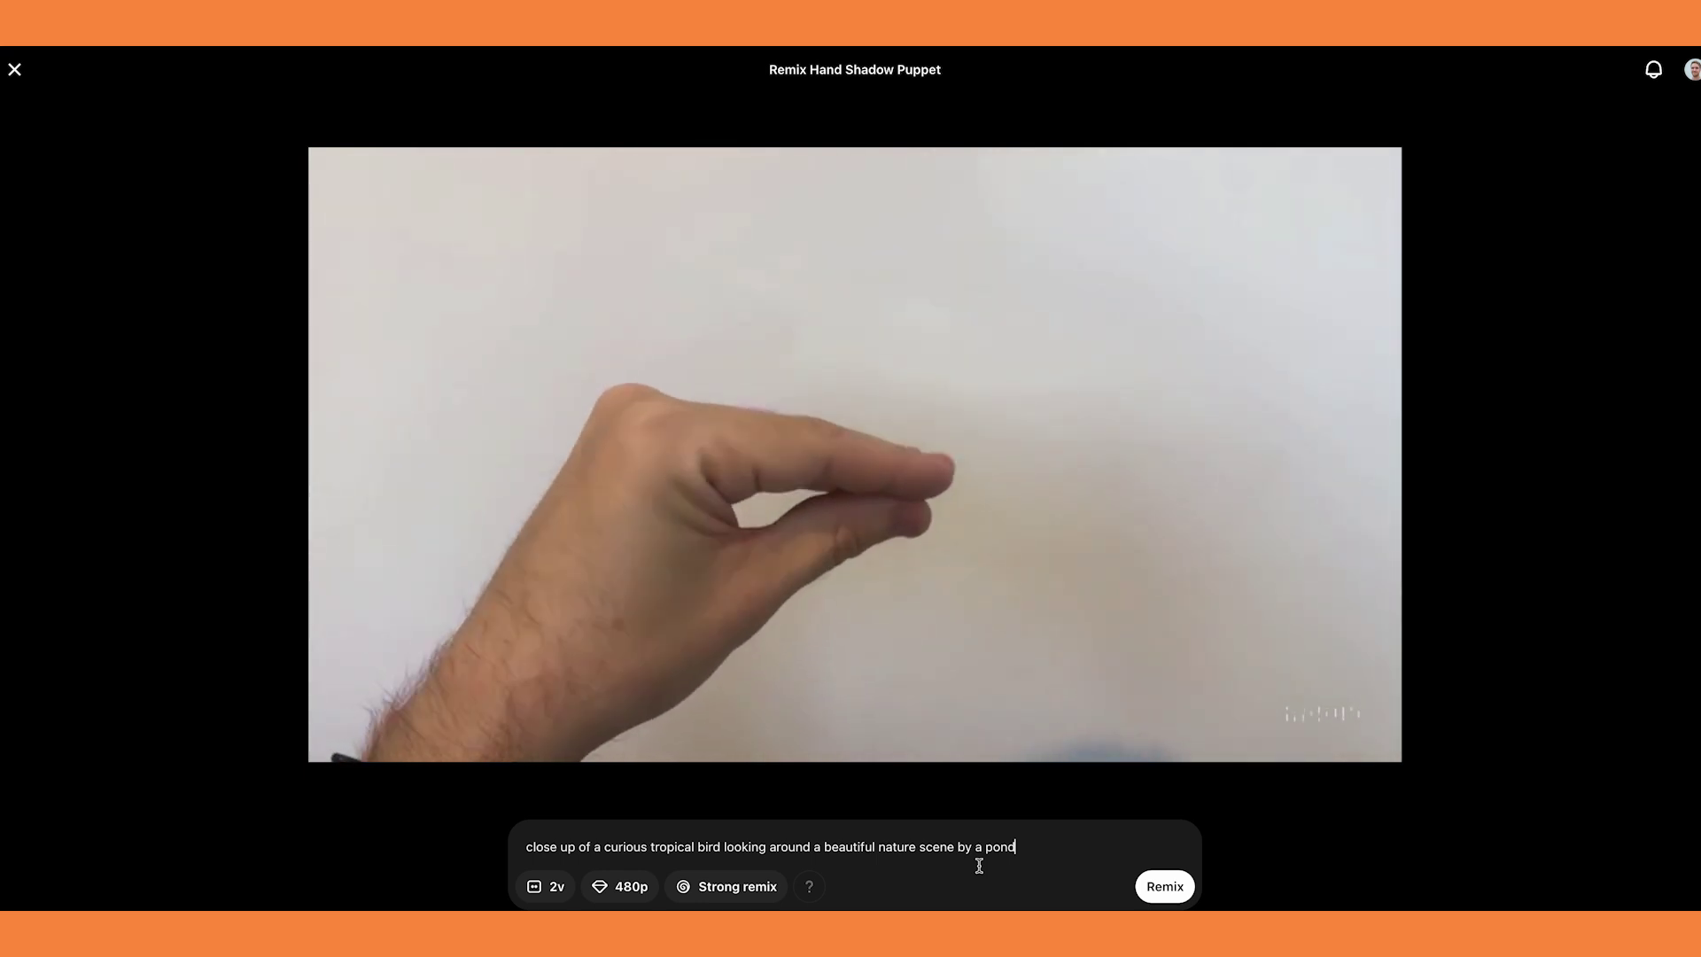
{"action": "left_click", "coordinate": [745, 891]}
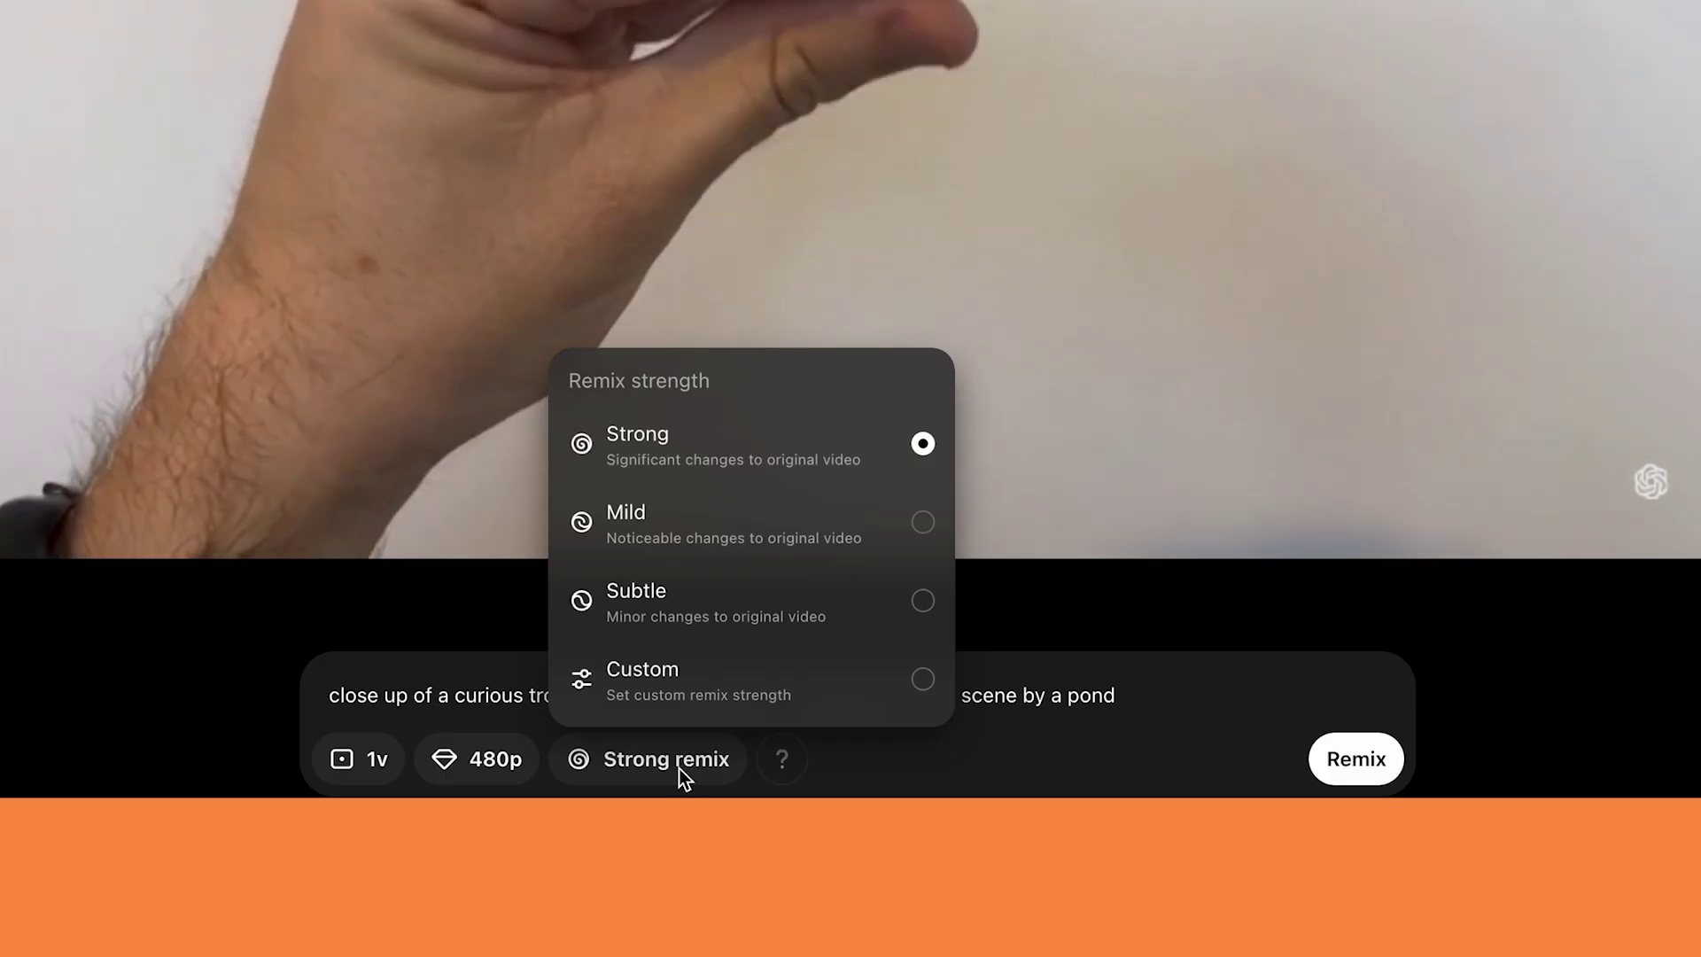
{"action": "left_click", "coordinate": [682, 776]}
{"action": "left_click", "coordinate": [680, 774]}
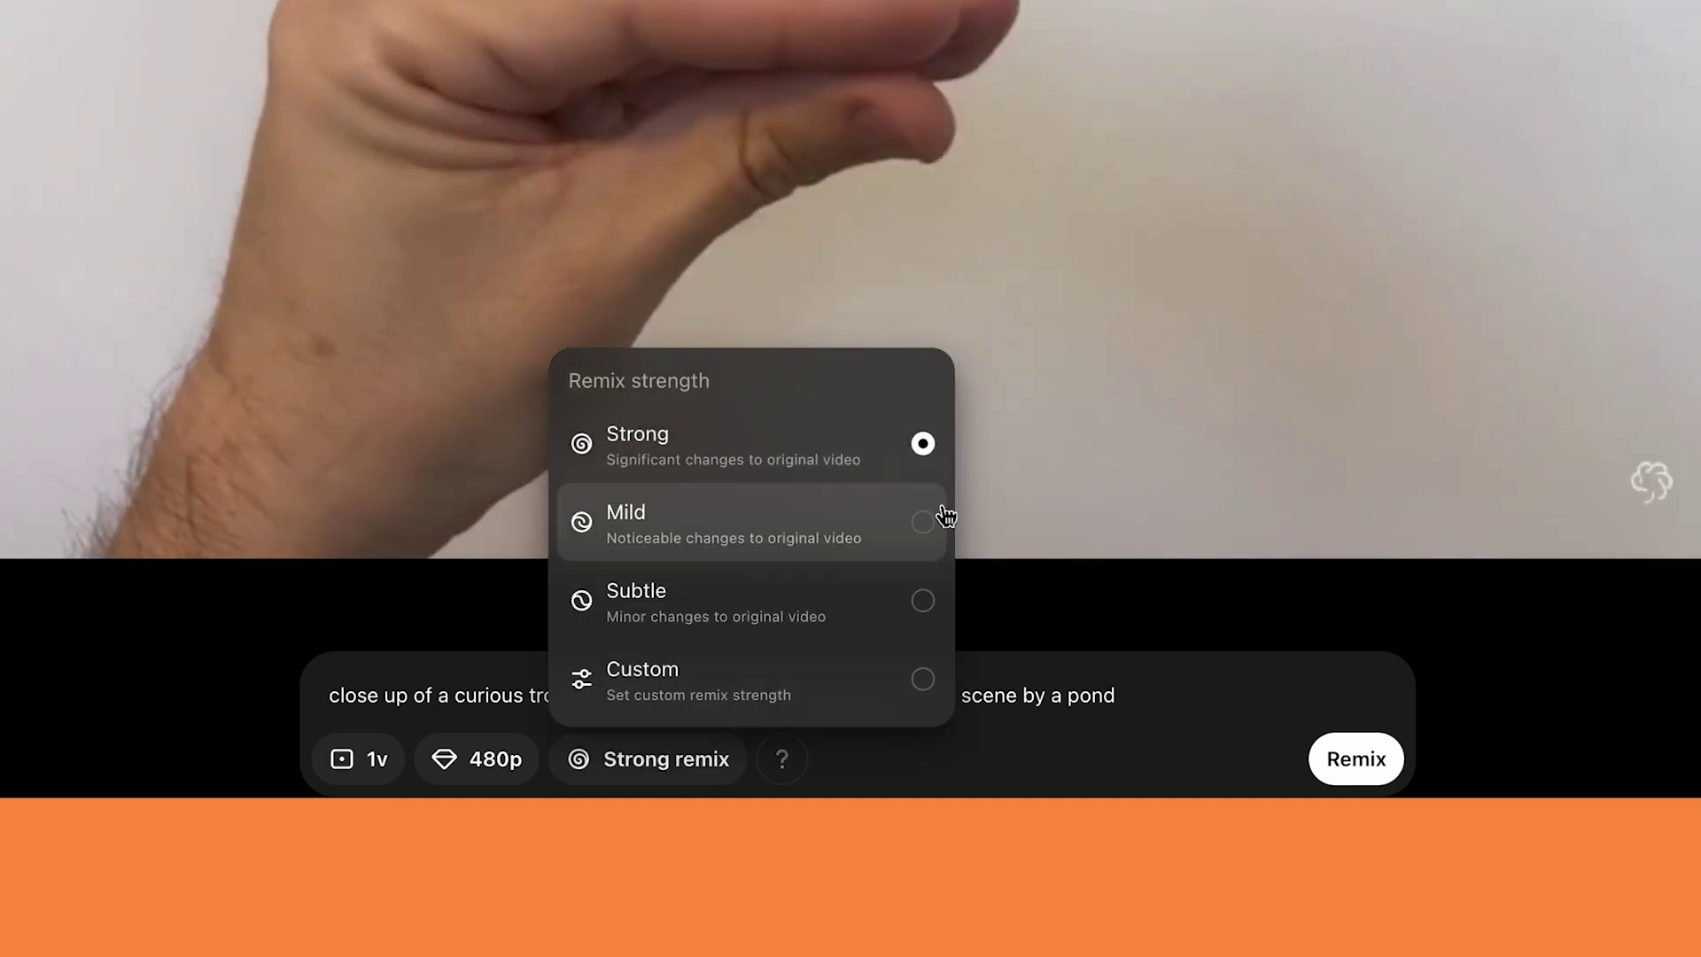
{"action": "left_click", "coordinate": [922, 675]}
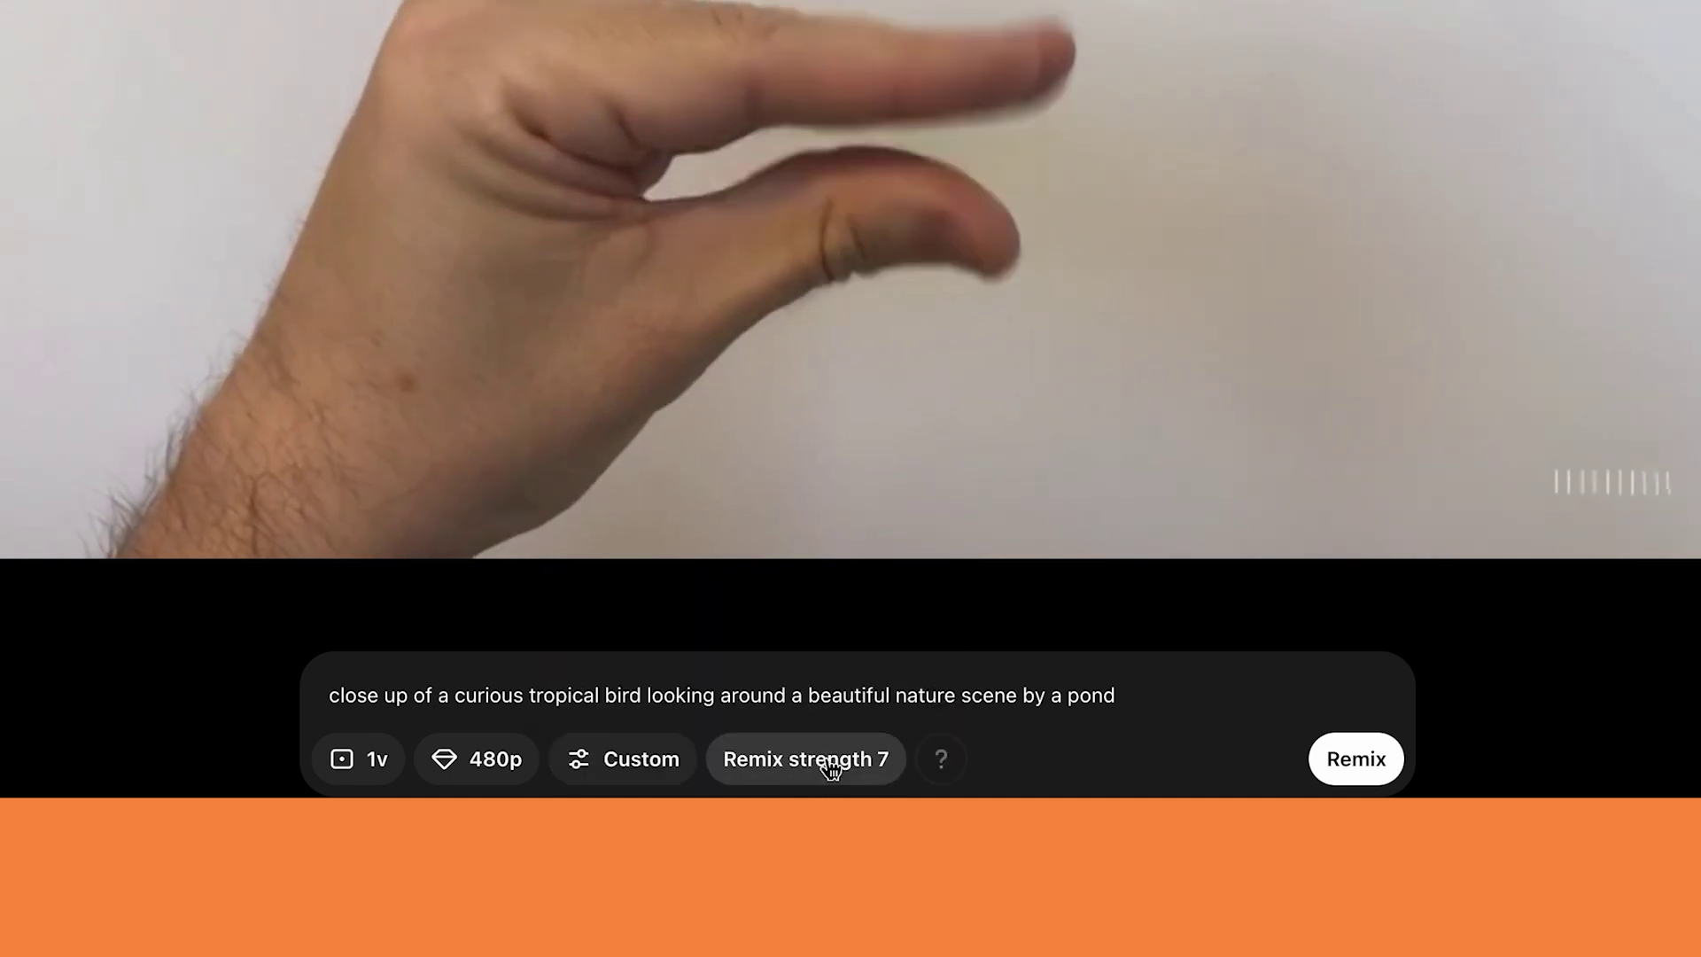
{"action": "left_click", "coordinate": [828, 760]}
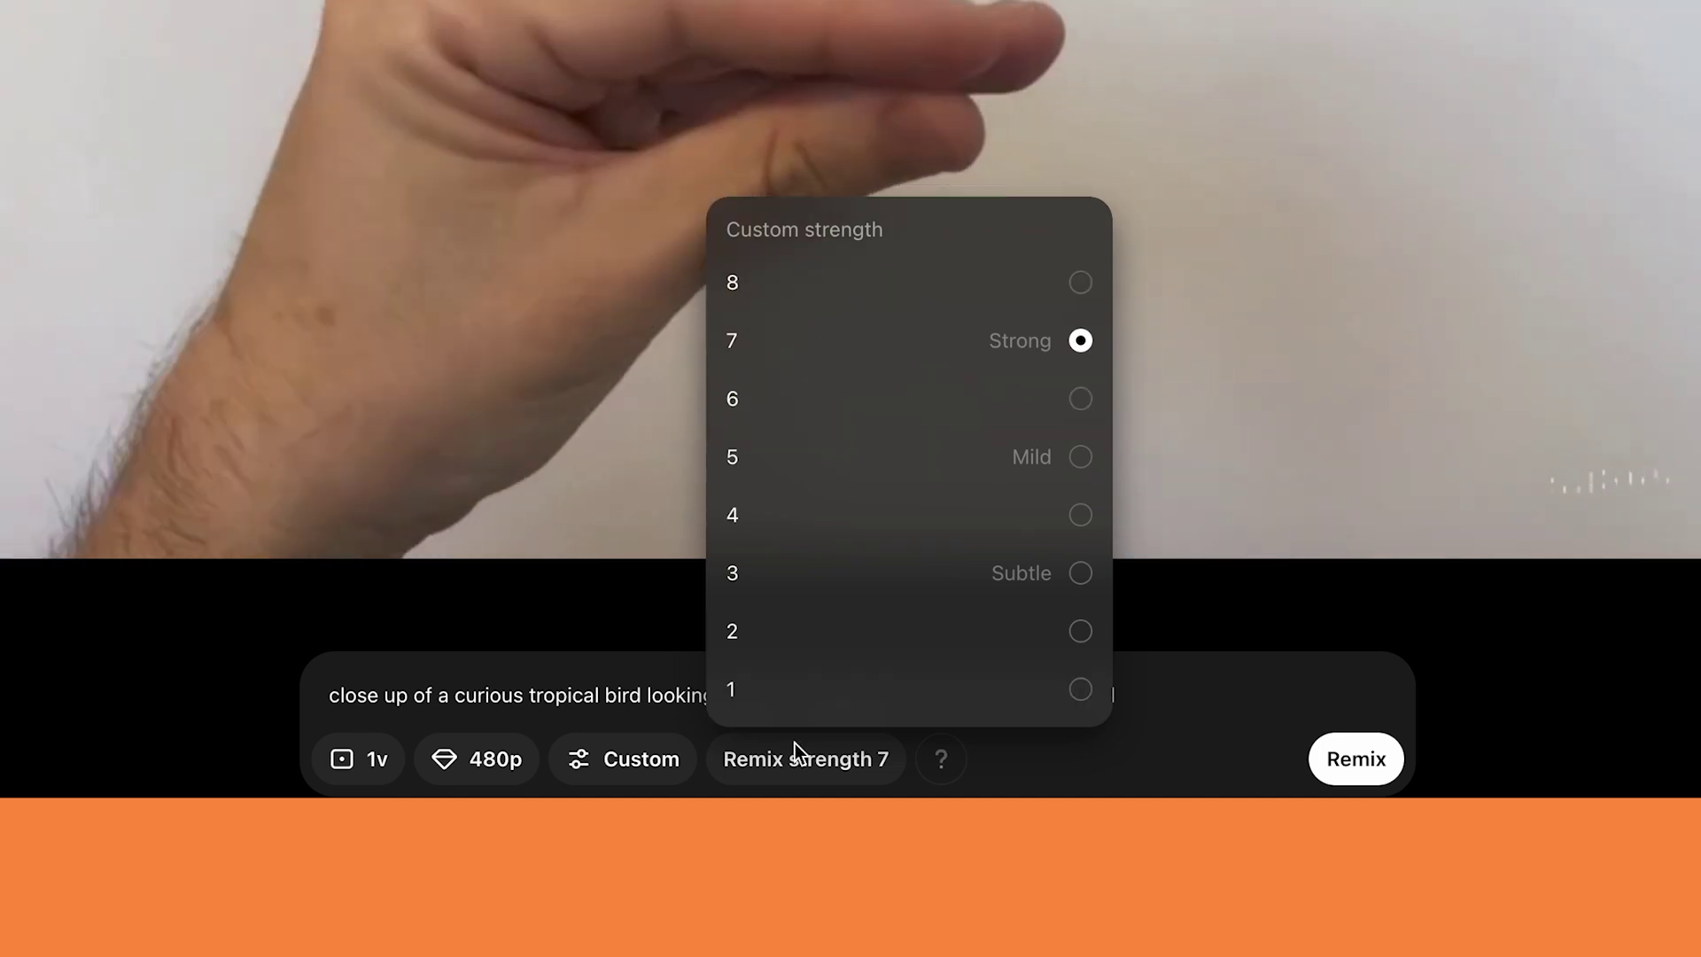
{"action": "left_click", "coordinate": [802, 764]}
{"action": "left_click", "coordinate": [800, 764]}
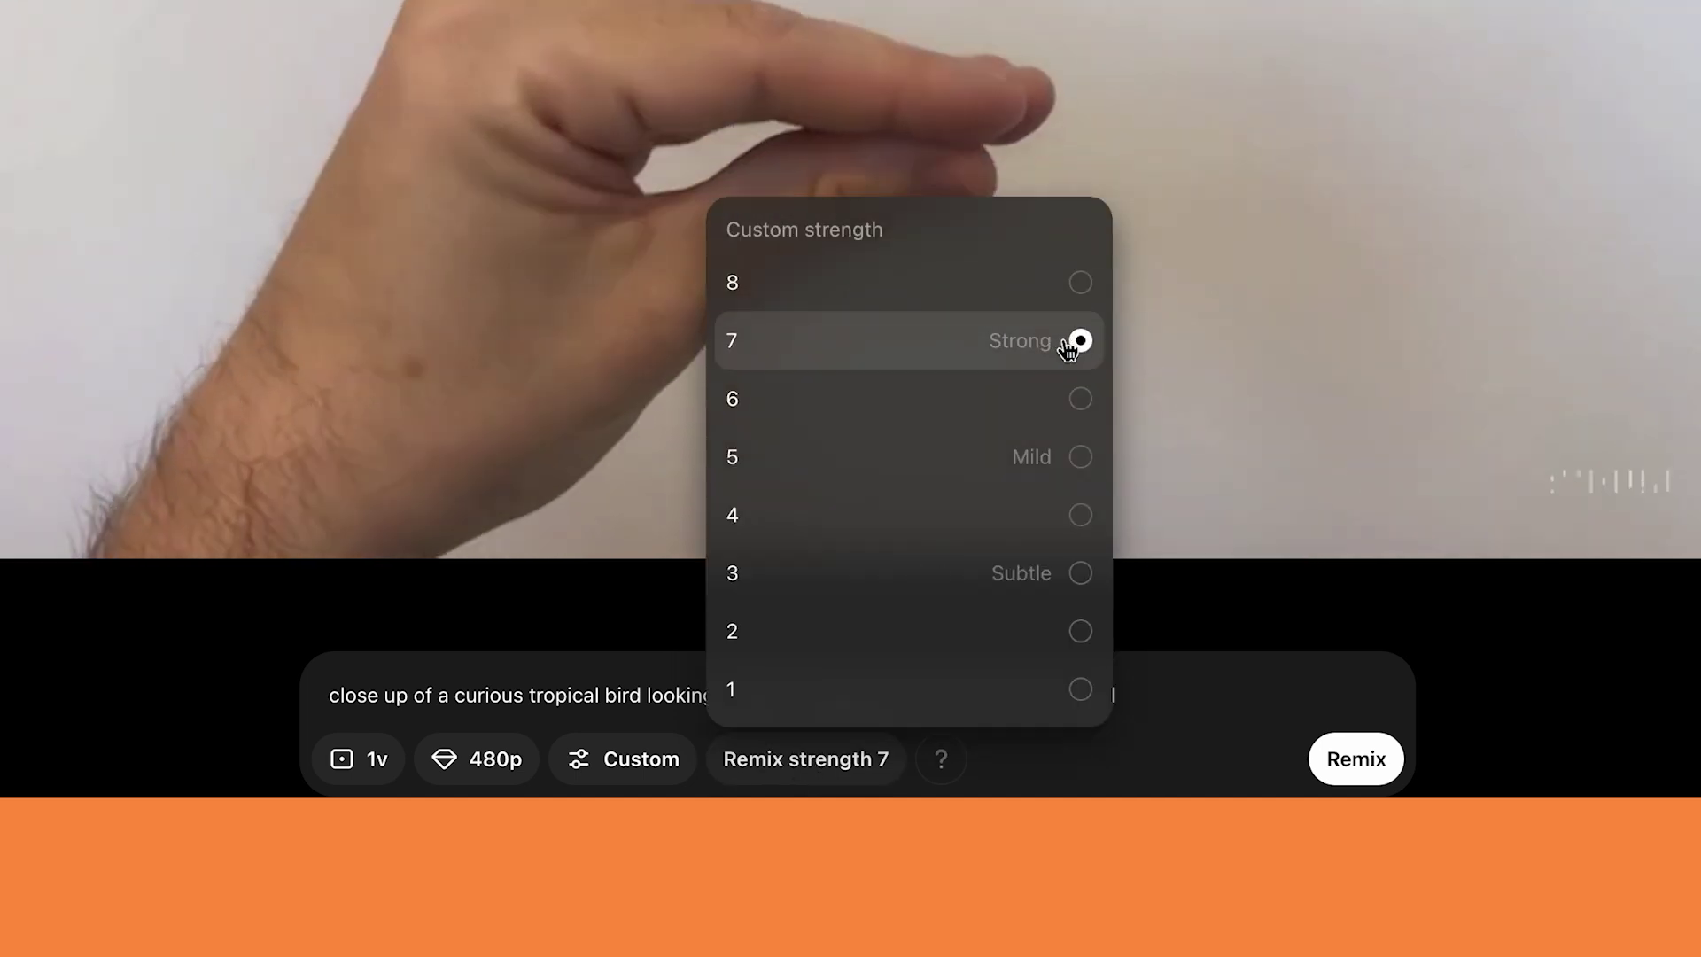